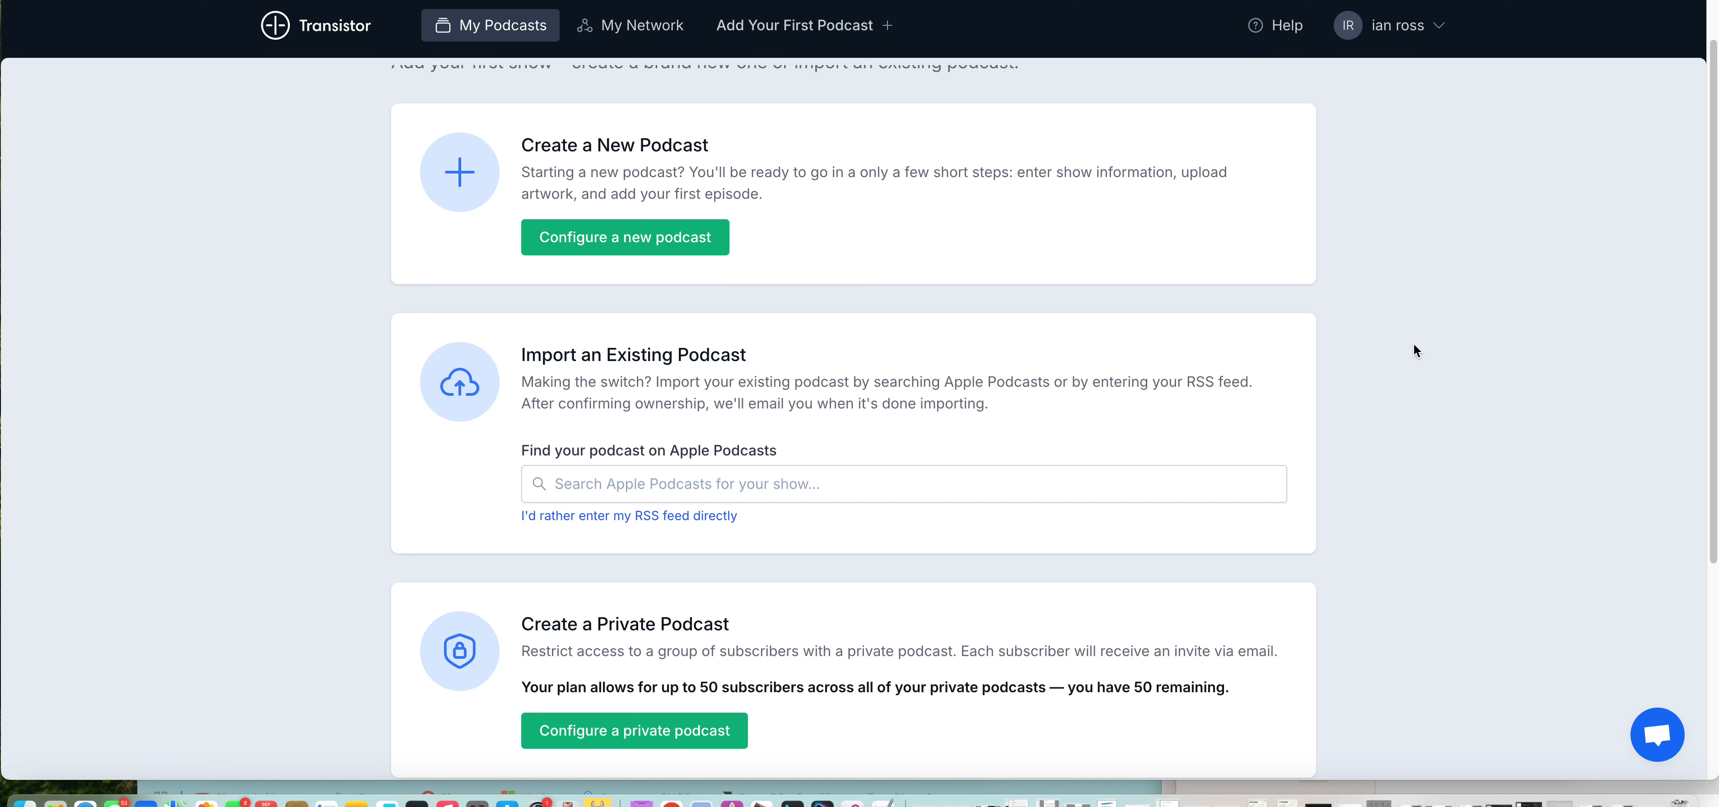
Step: Look over the podcast creation options and start configuring a private podcast
scroll(1413, 348, "down", 5)
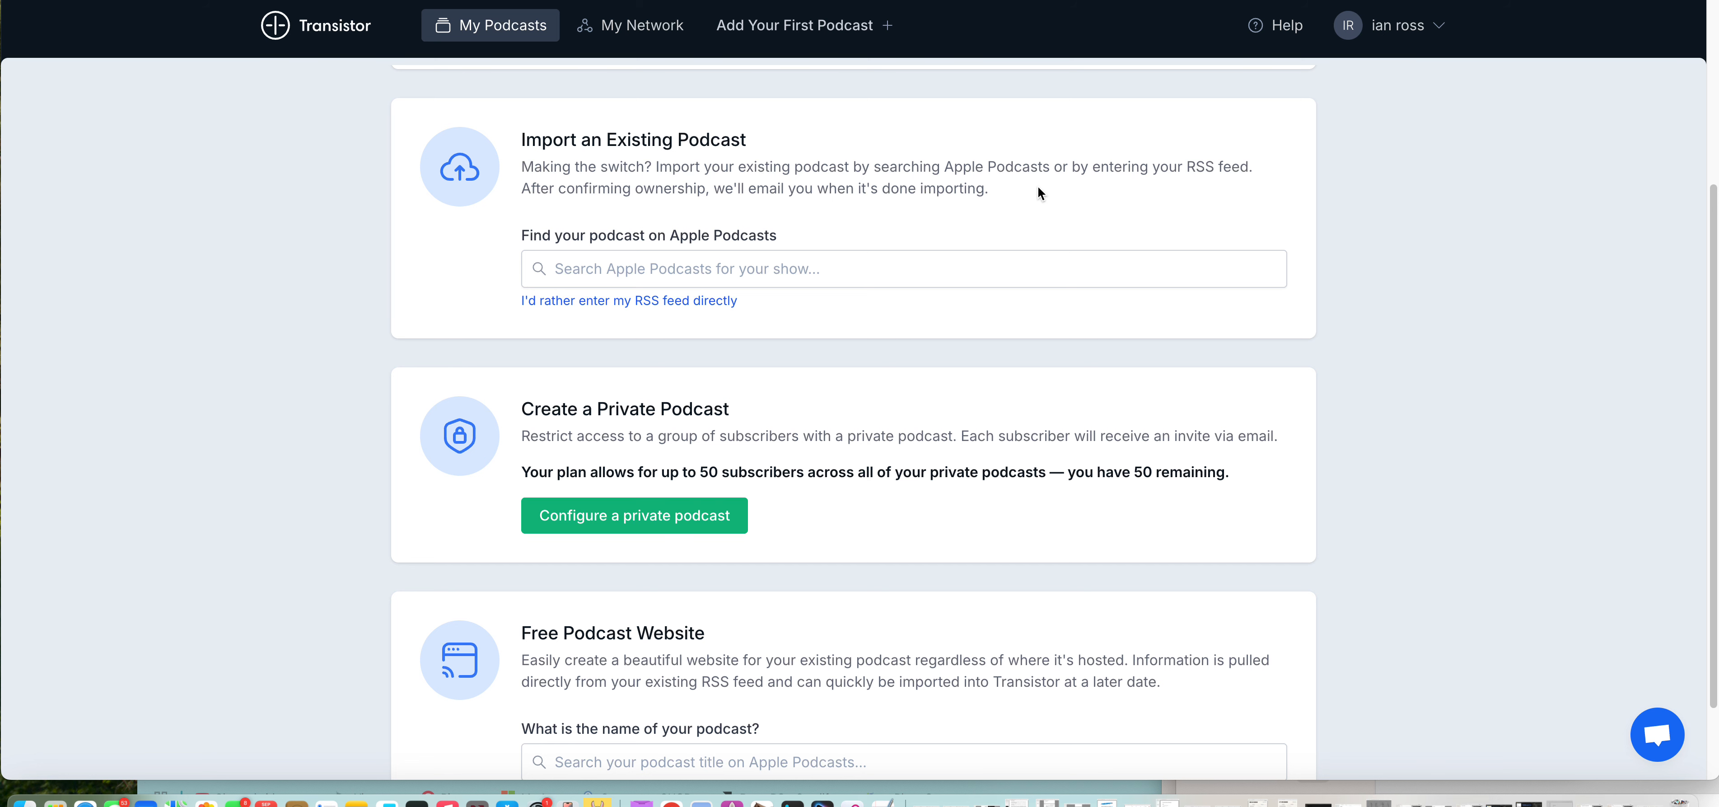
scroll(1061, 227, "up", 5)
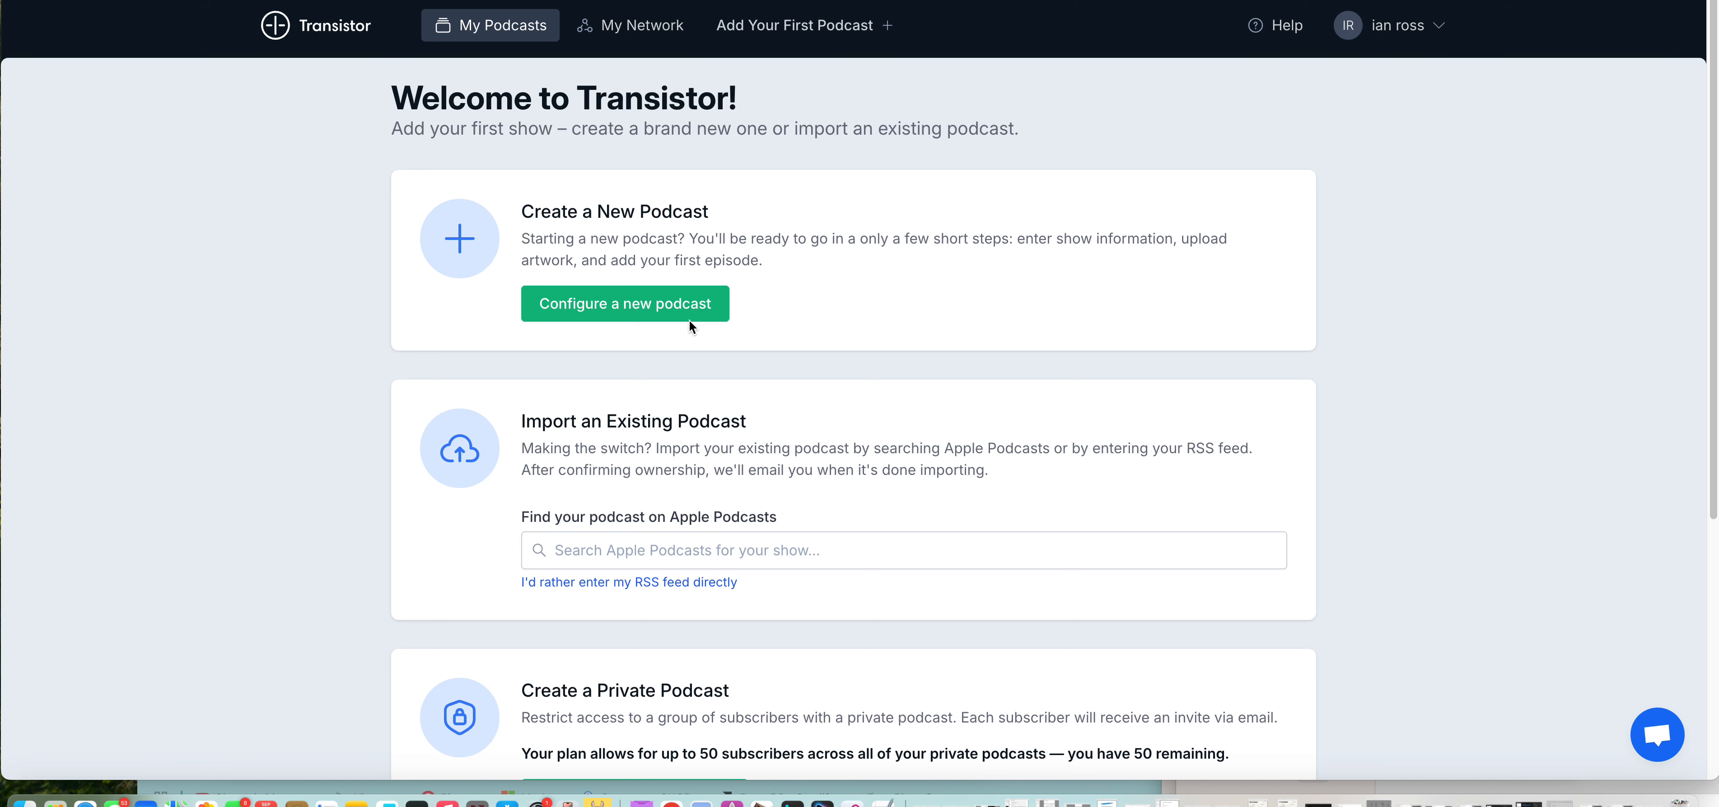
scroll(694, 312, "down", 5)
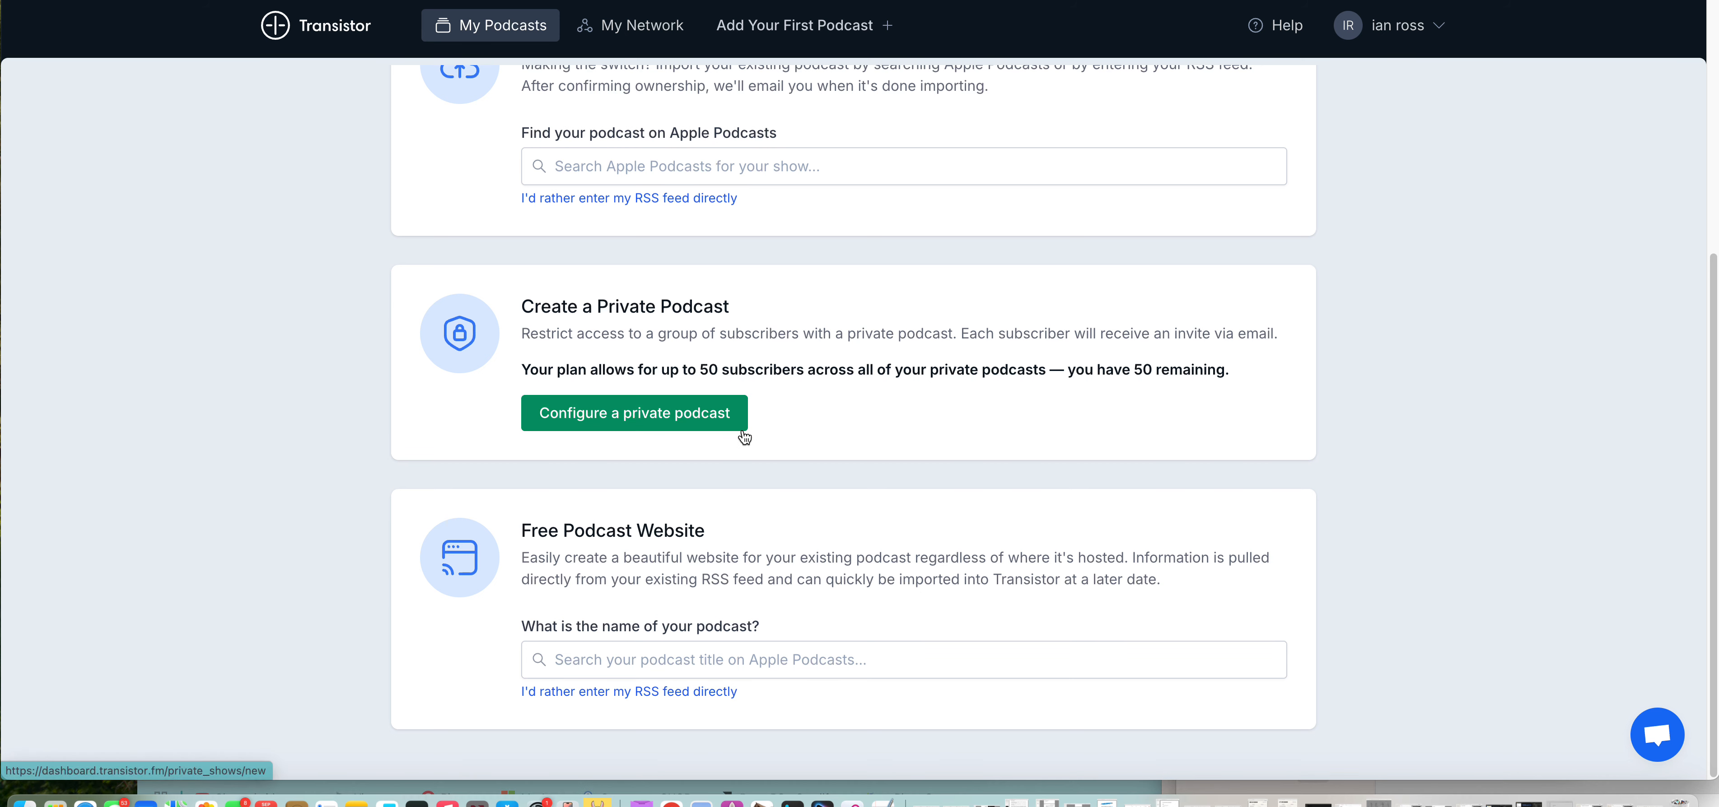
left_click(718, 420)
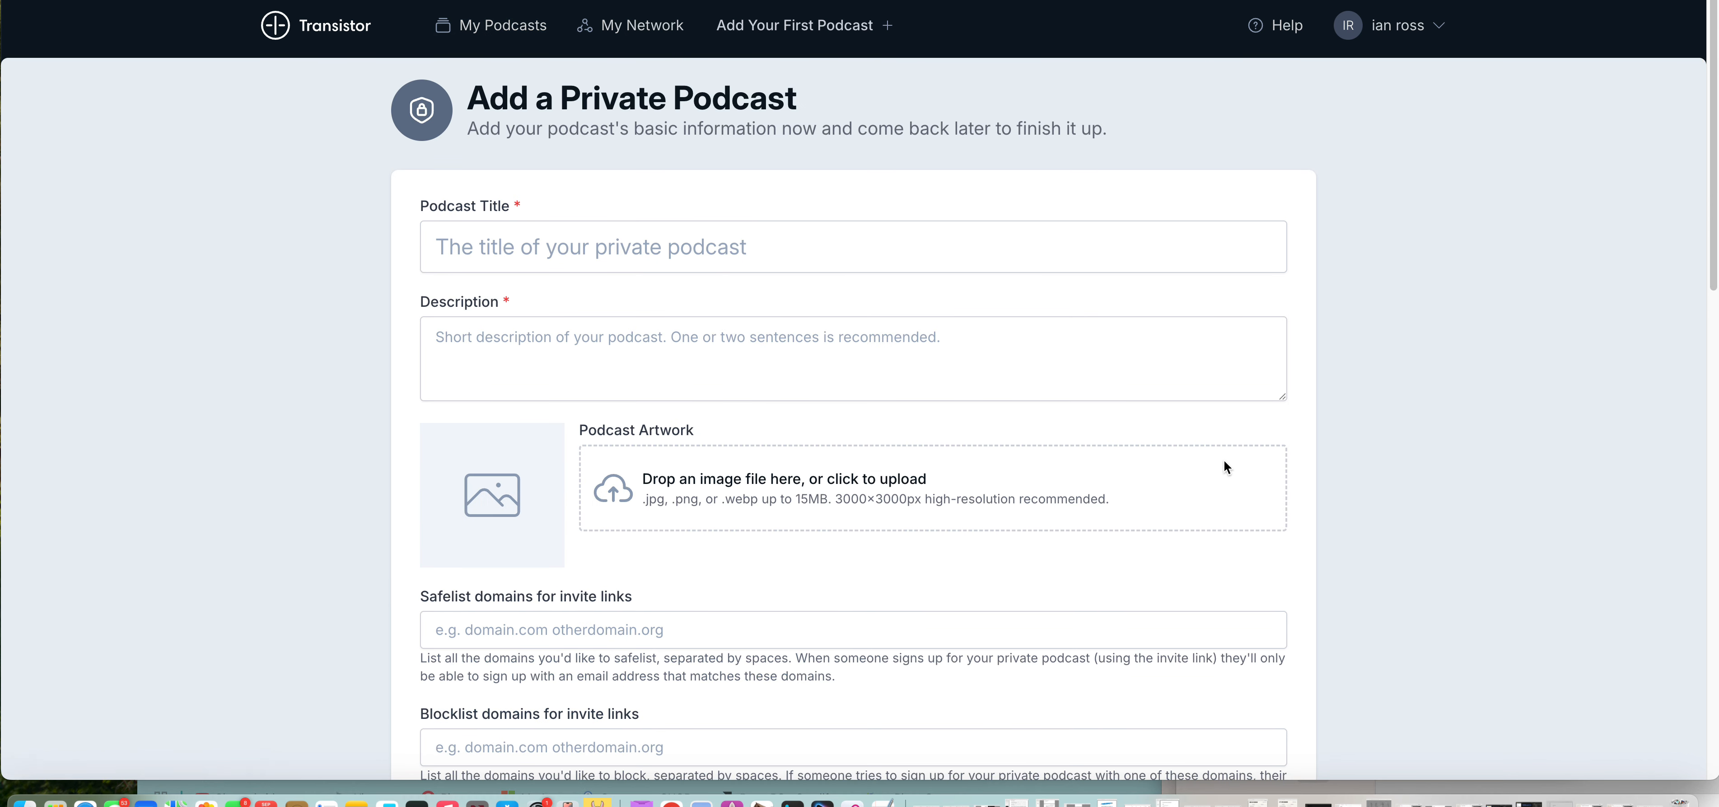
Step: Title the private podcast "10 things you wanted to know about making sushi"
scroll(1324, 468, "down", 2)
scroll(1325, 461, "up", 3)
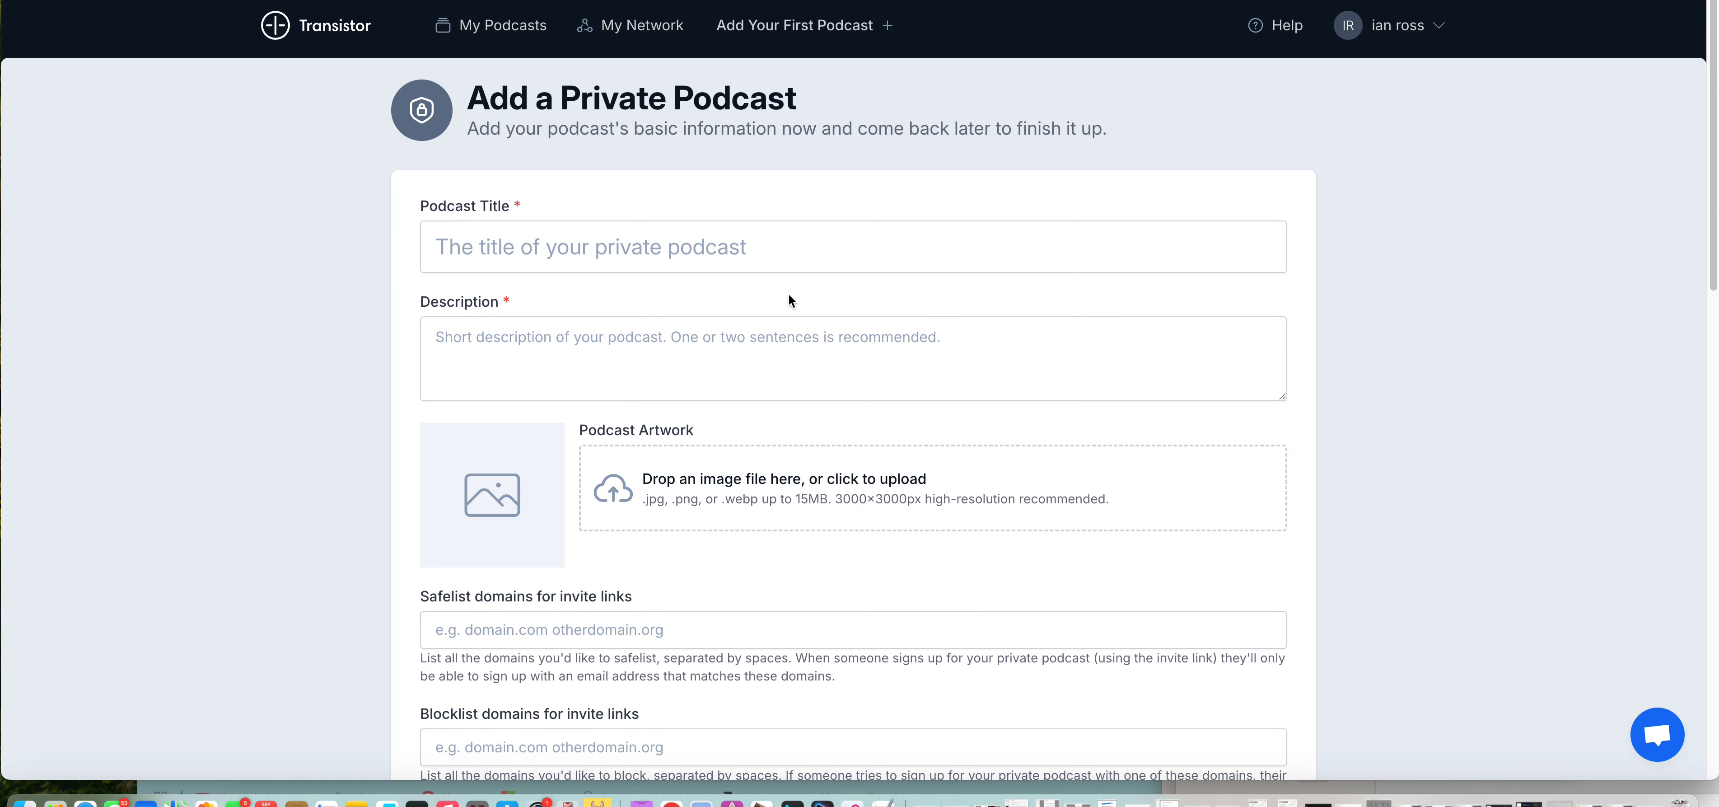
left_click(774, 243)
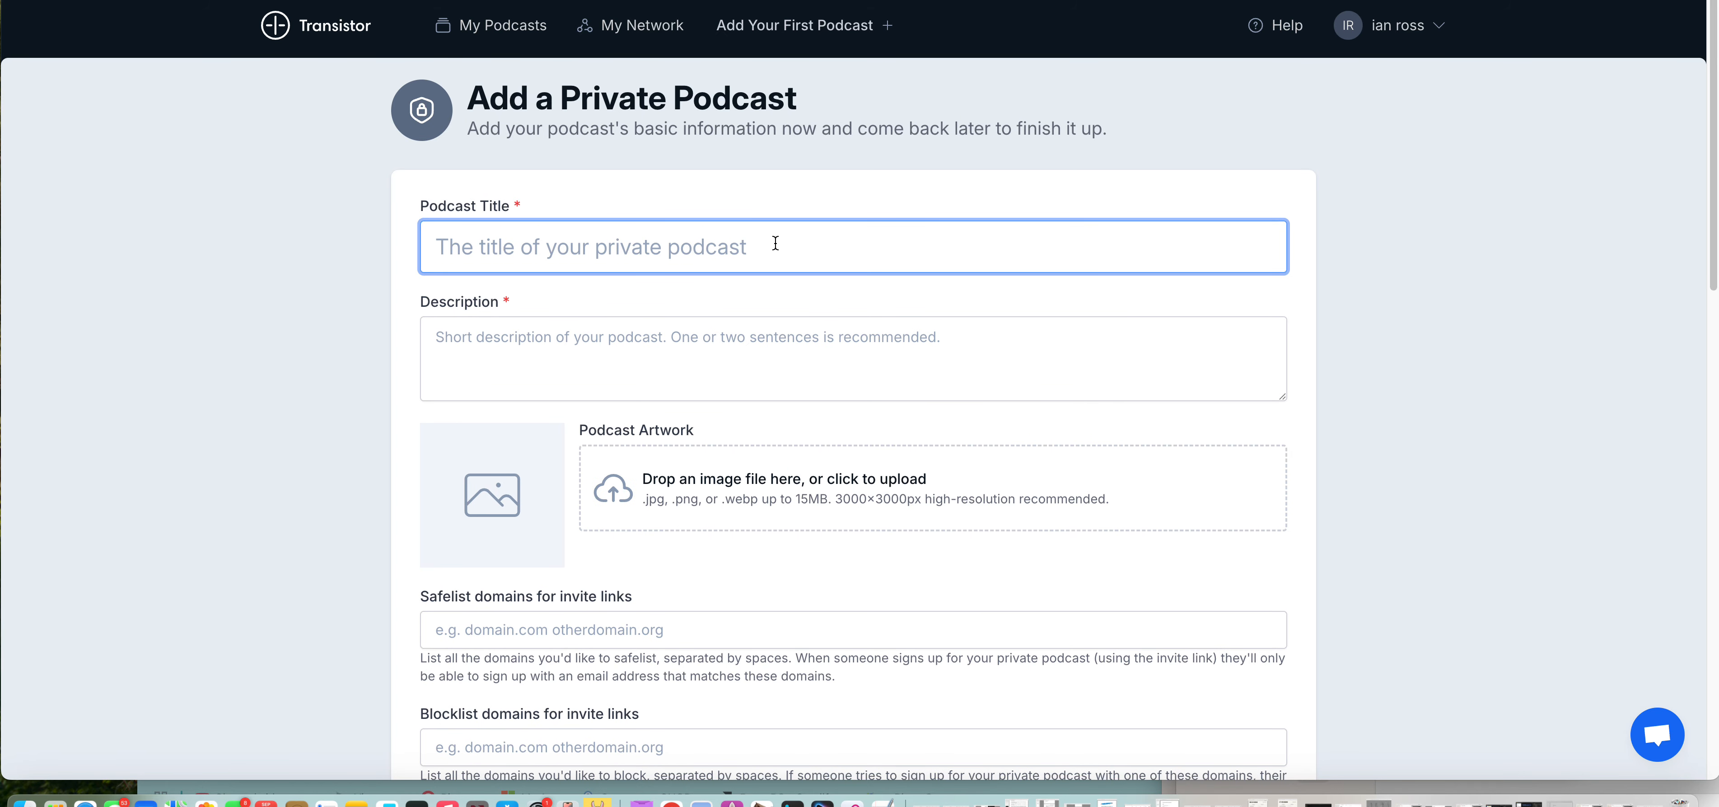
type("10 thing")
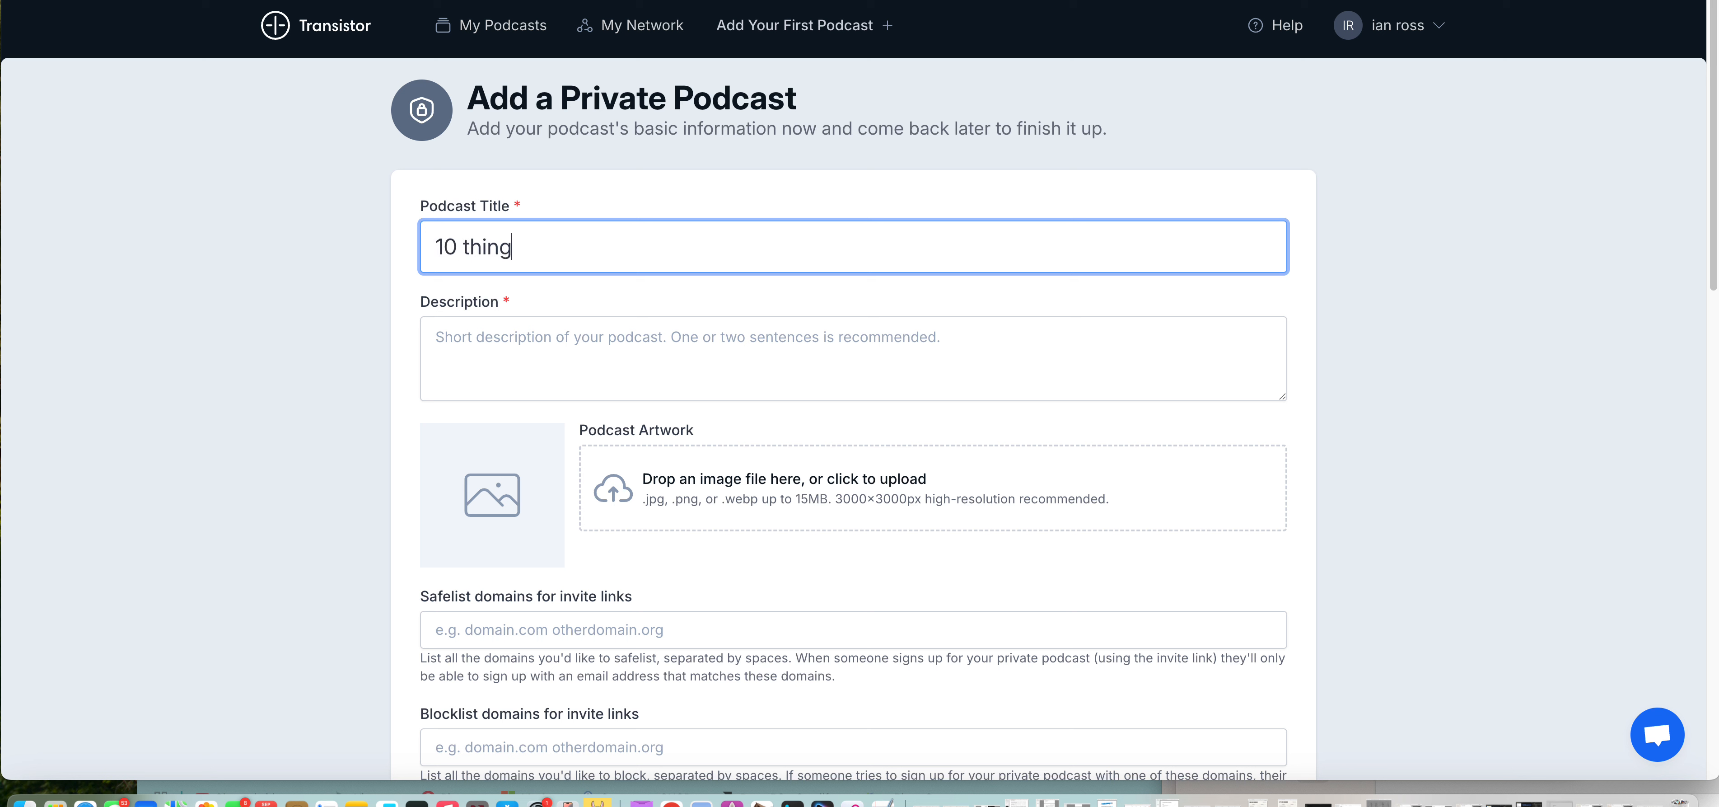
type("s you wanted to k")
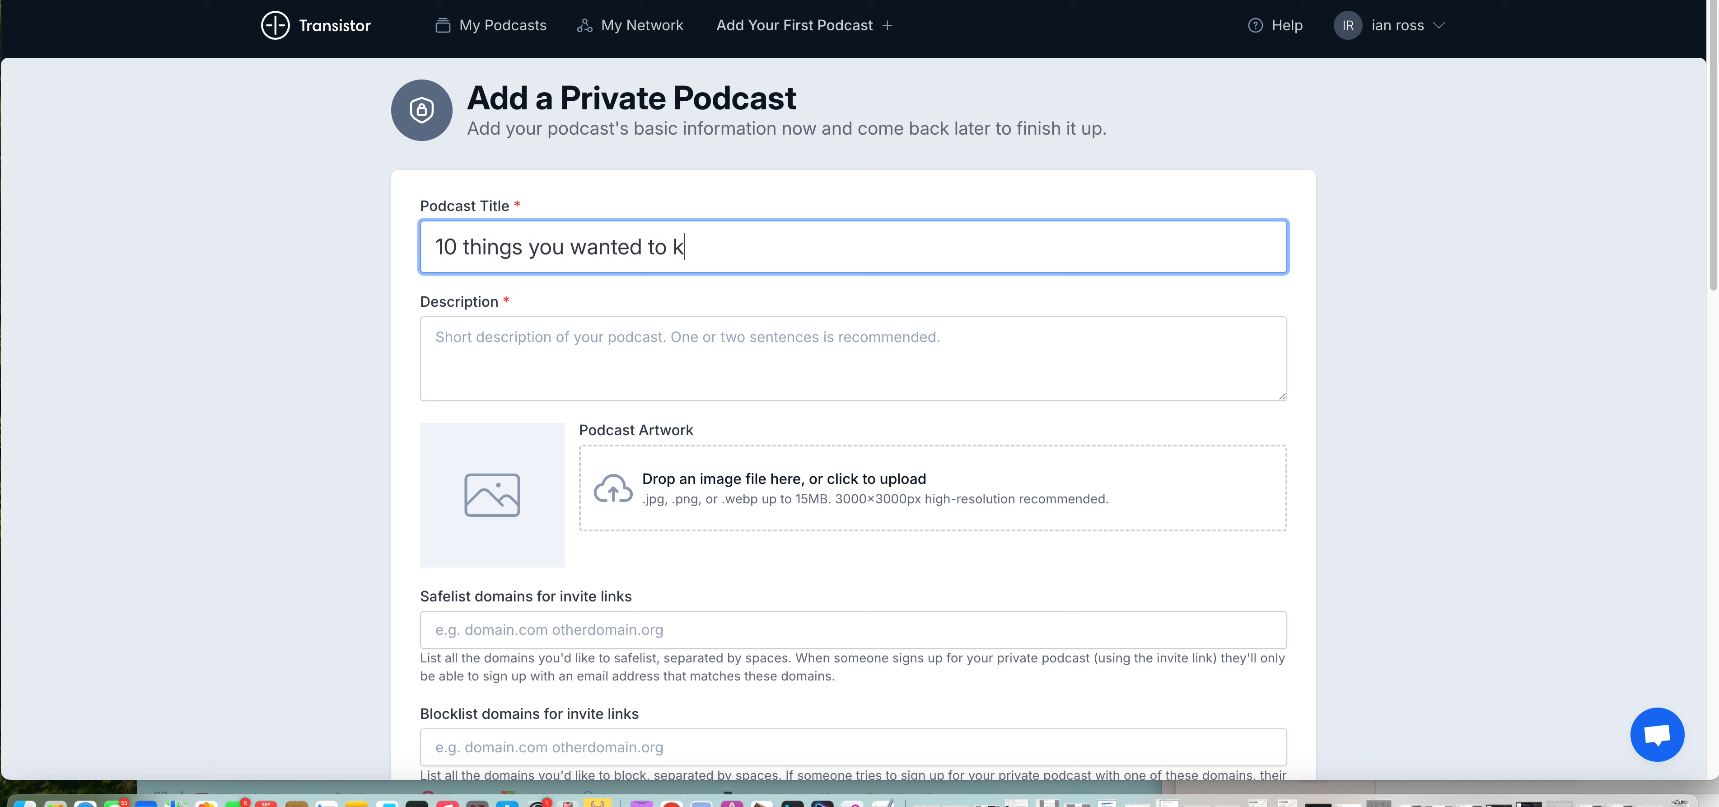
type("now about making sushi")
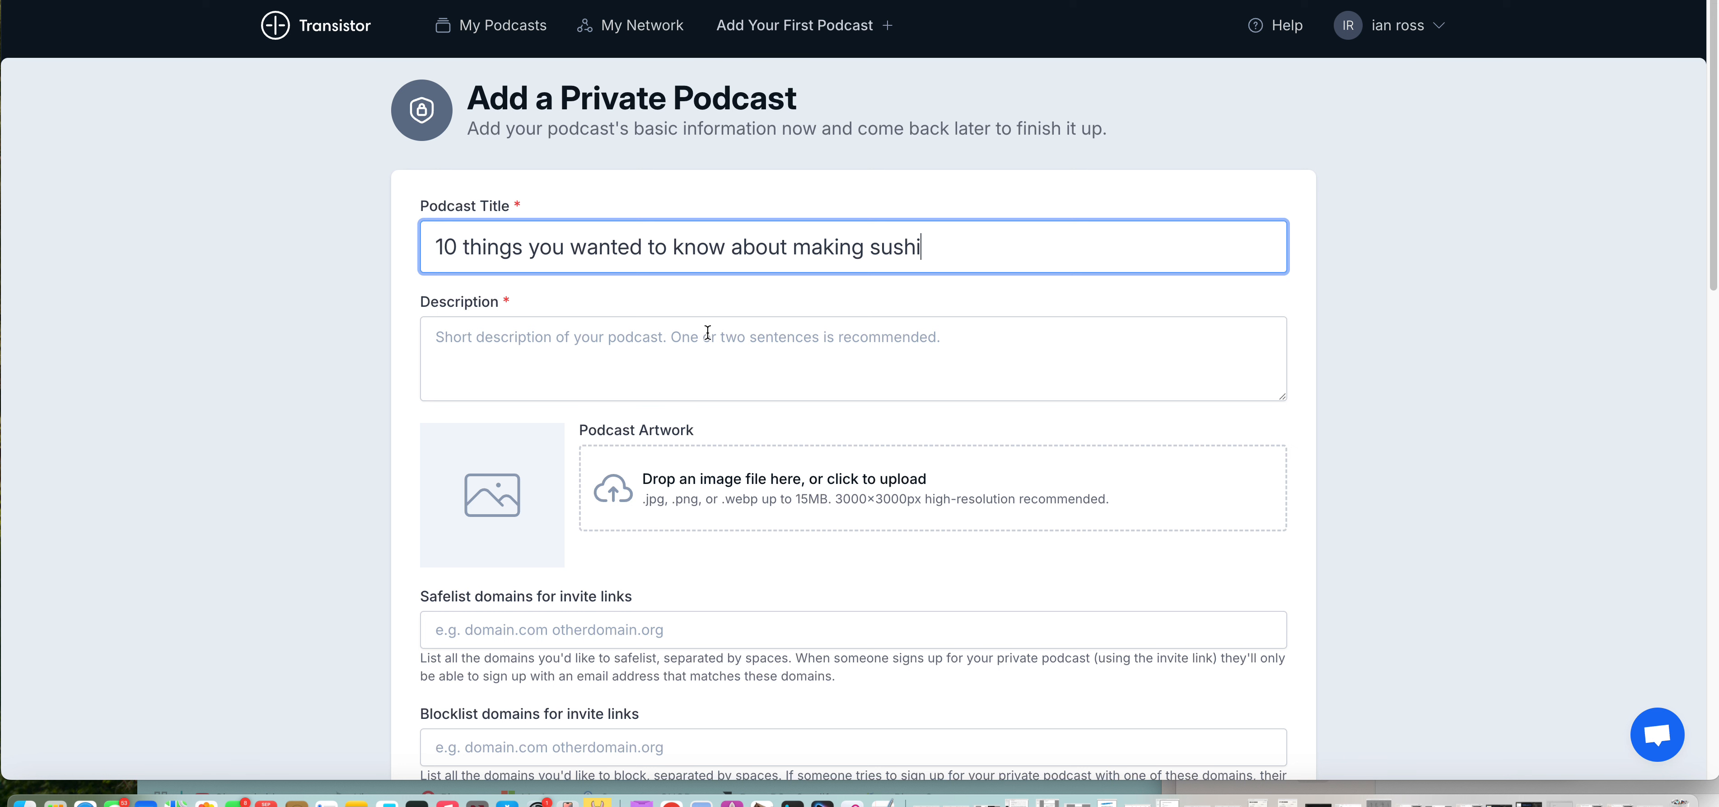
Step: Enter "but were too afraid to ask" as the podcast's description
left_click(649, 332)
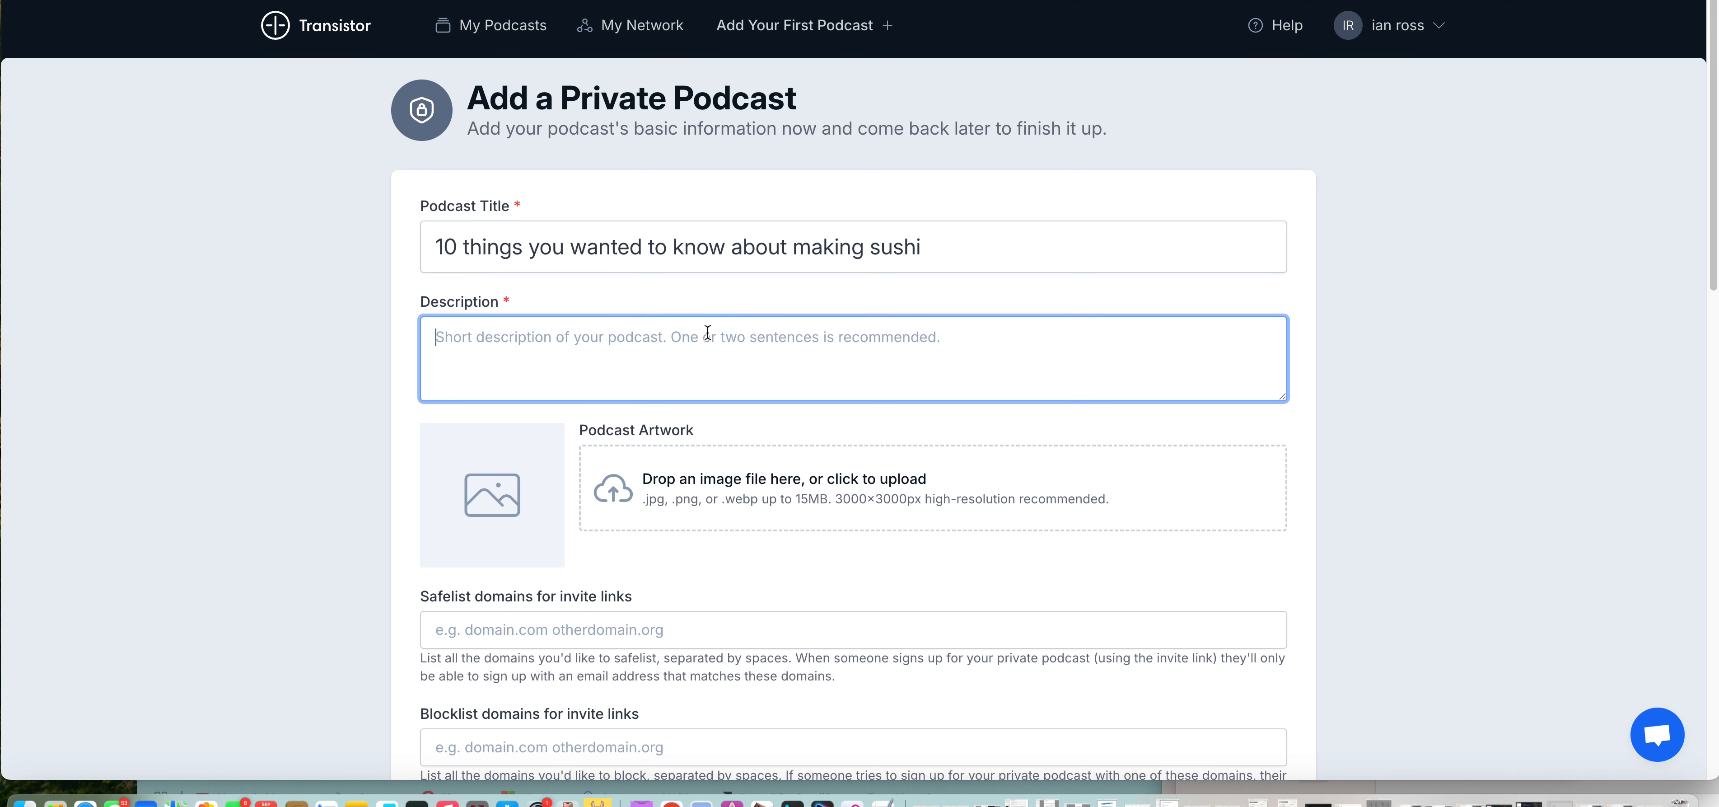
type("but were too ")
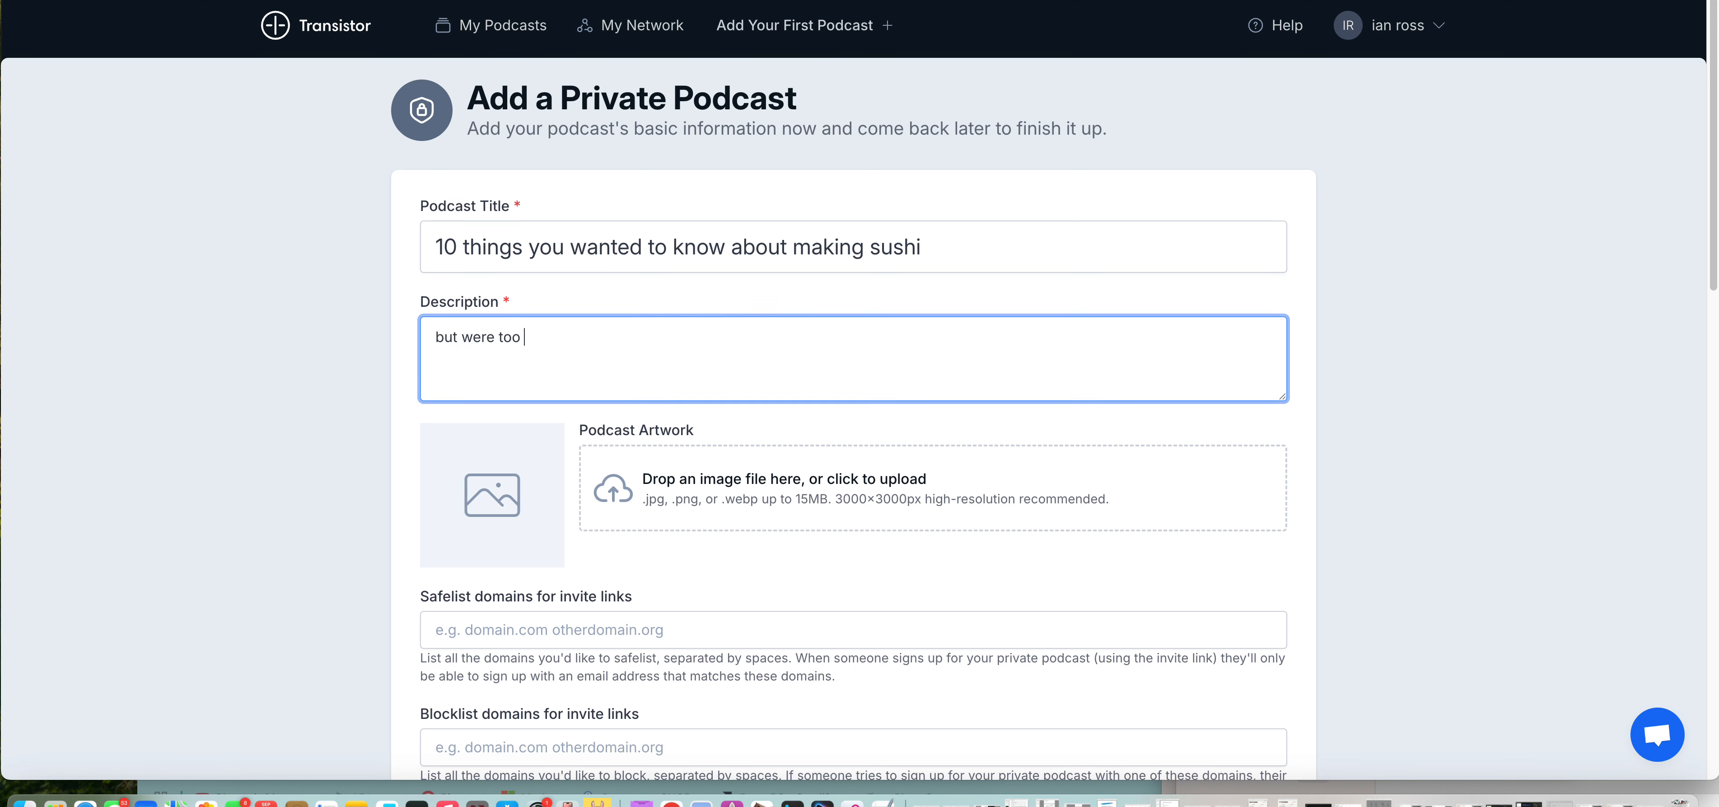
type("afraid to ask")
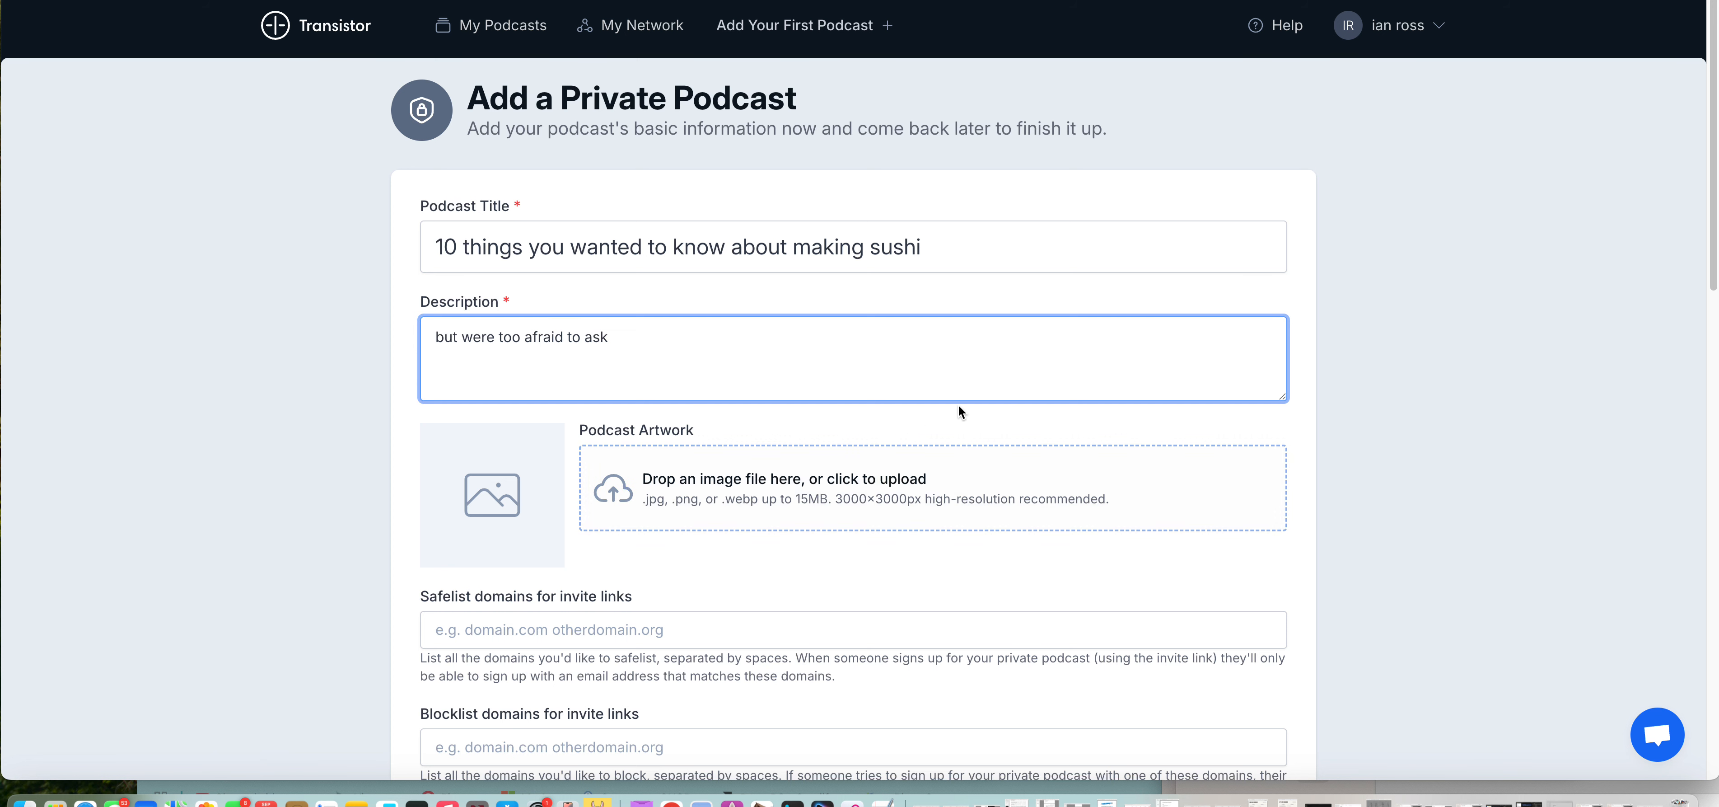
Step: Fill in the podcast's author as "tiny" and its copyright as "2025"
scroll(738, 463, "down", 1)
scroll(707, 374, "down", 1)
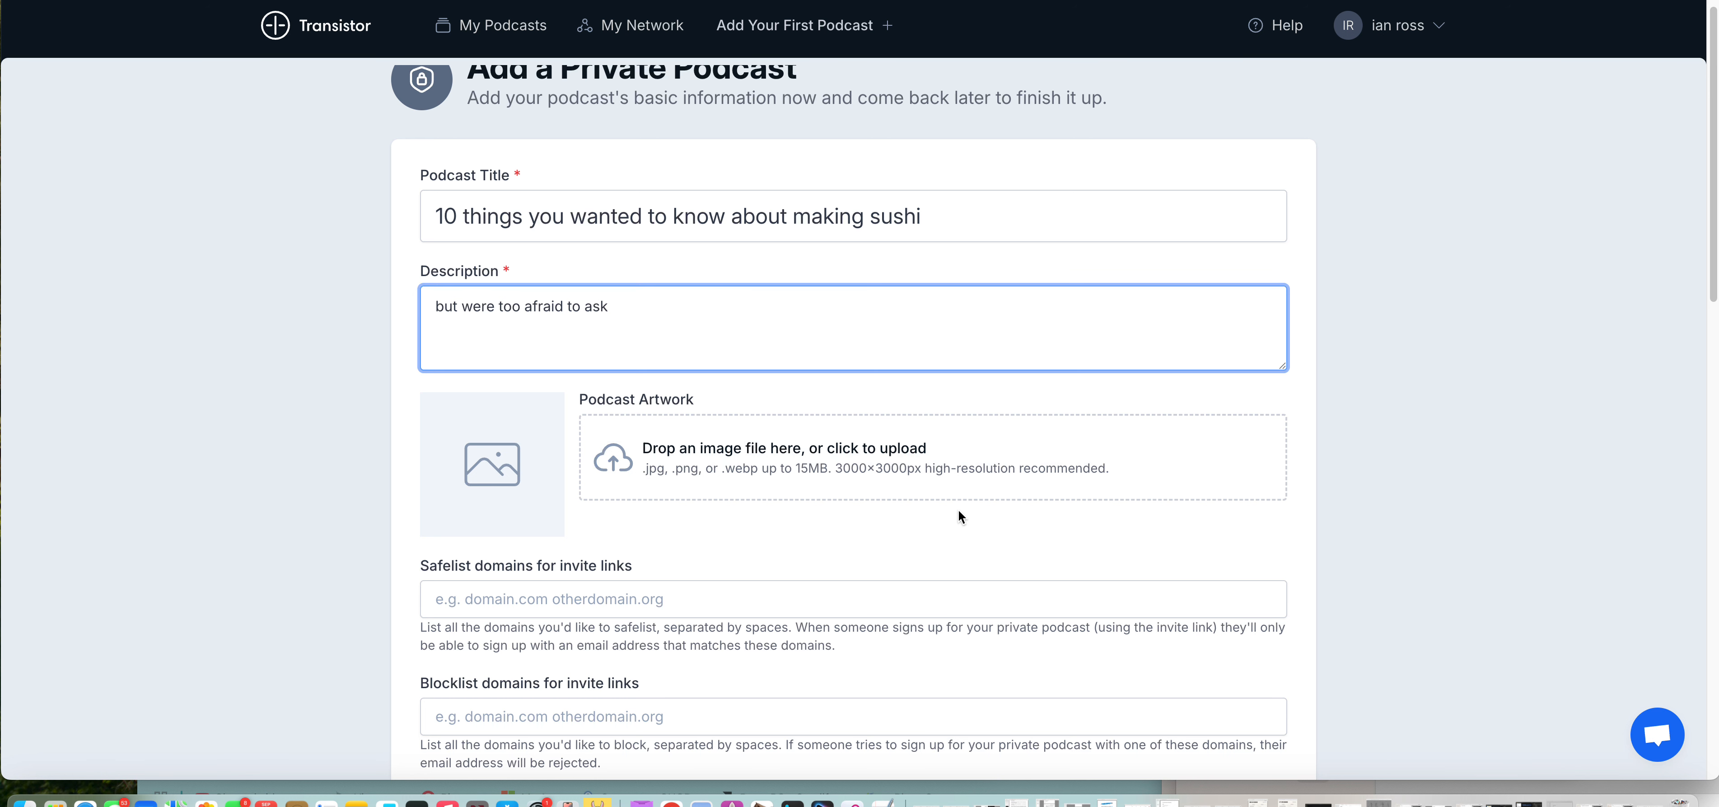
scroll(959, 510, "down", 1)
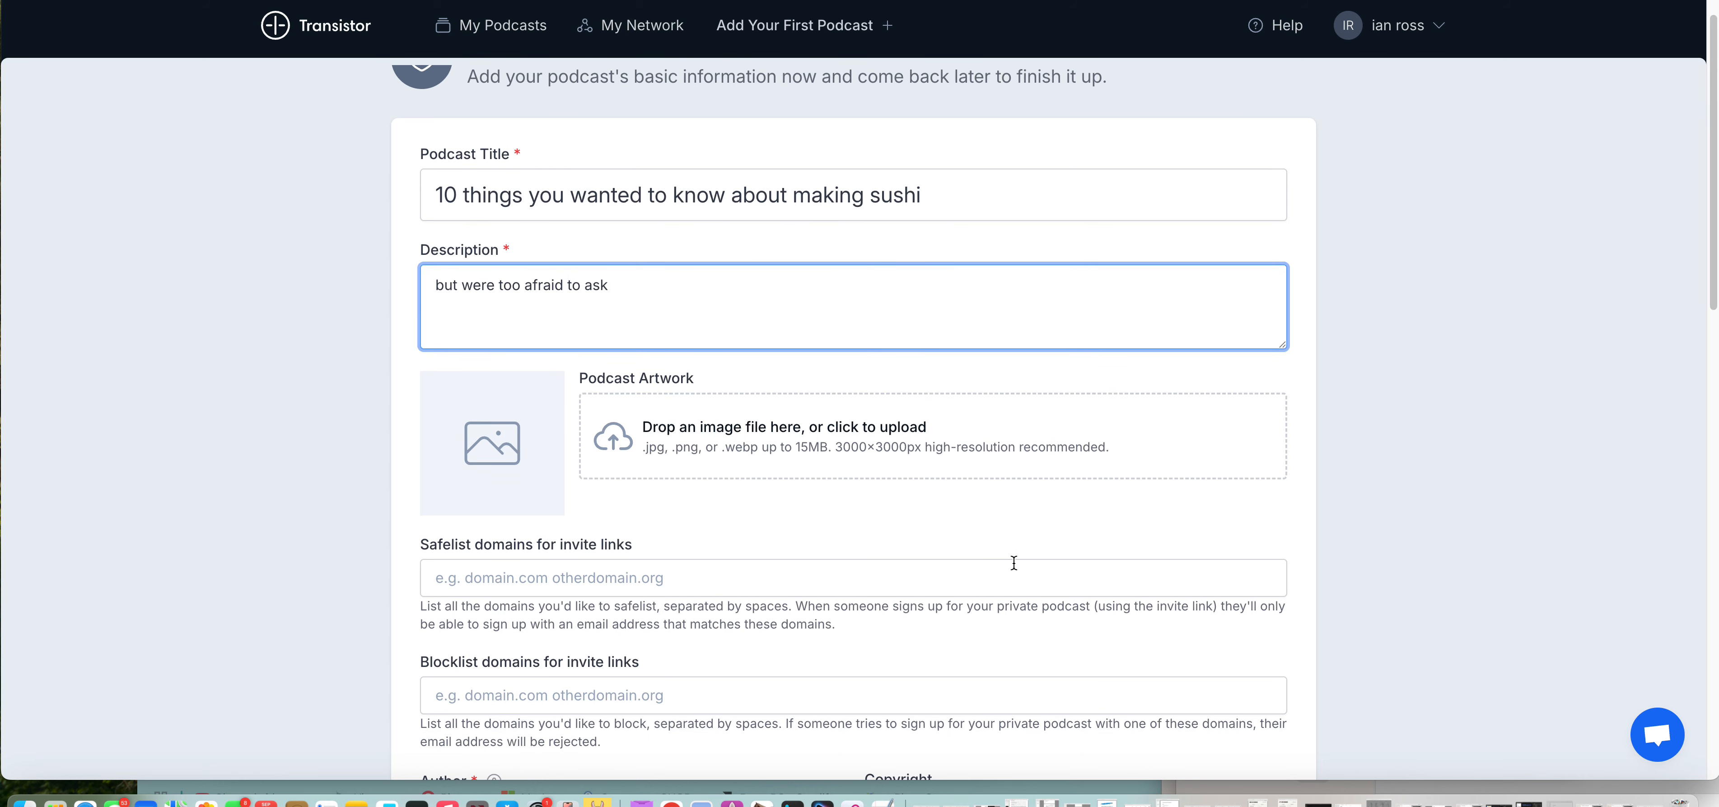
scroll(1016, 574, "down", 3)
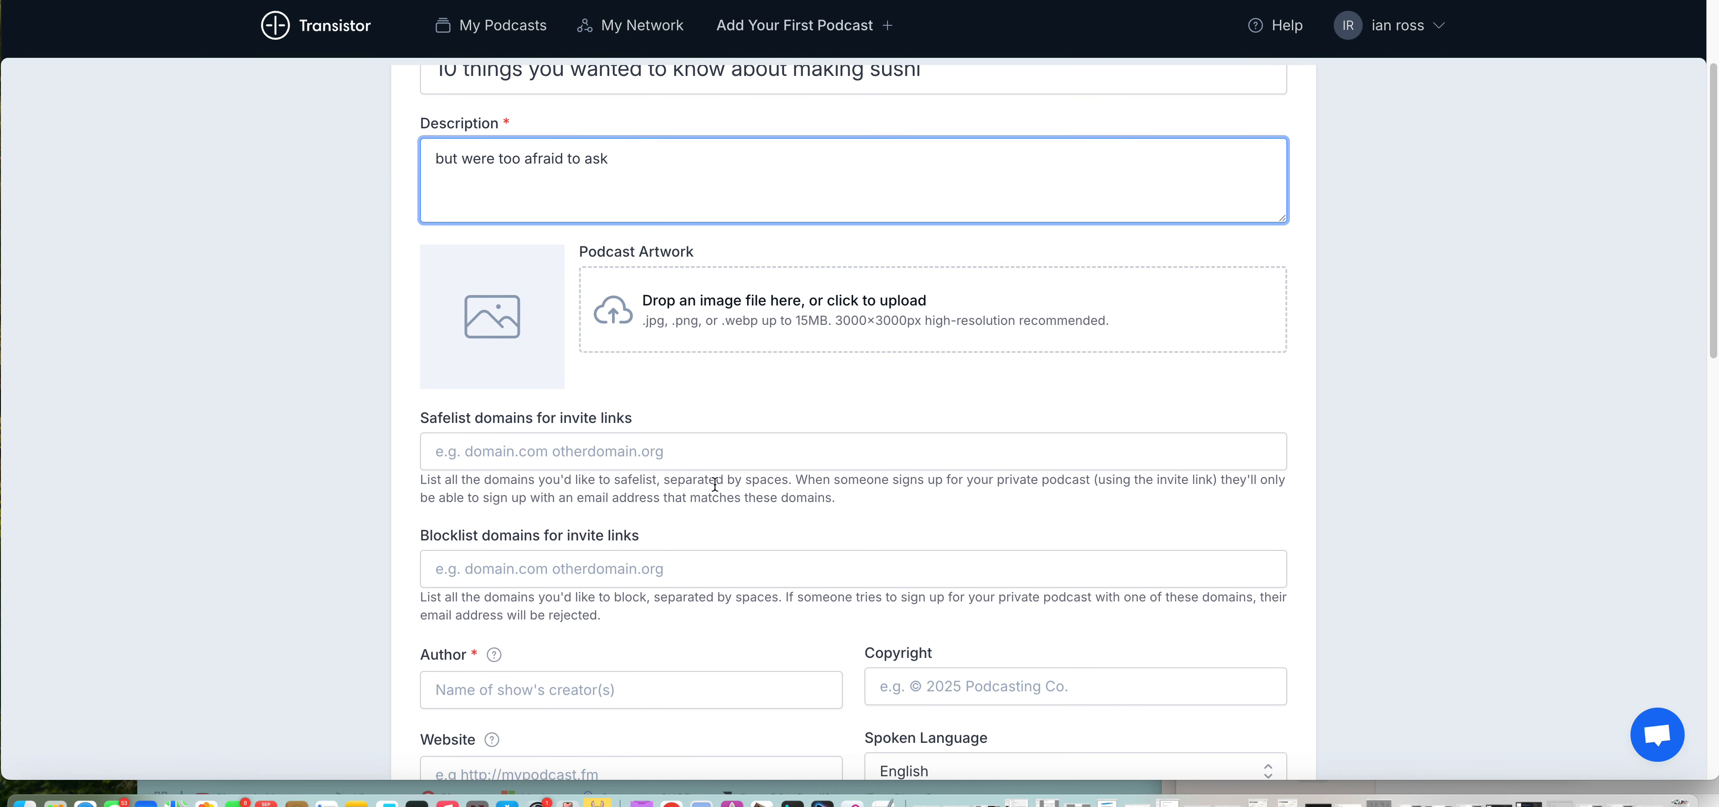
scroll(737, 571, "down", 6)
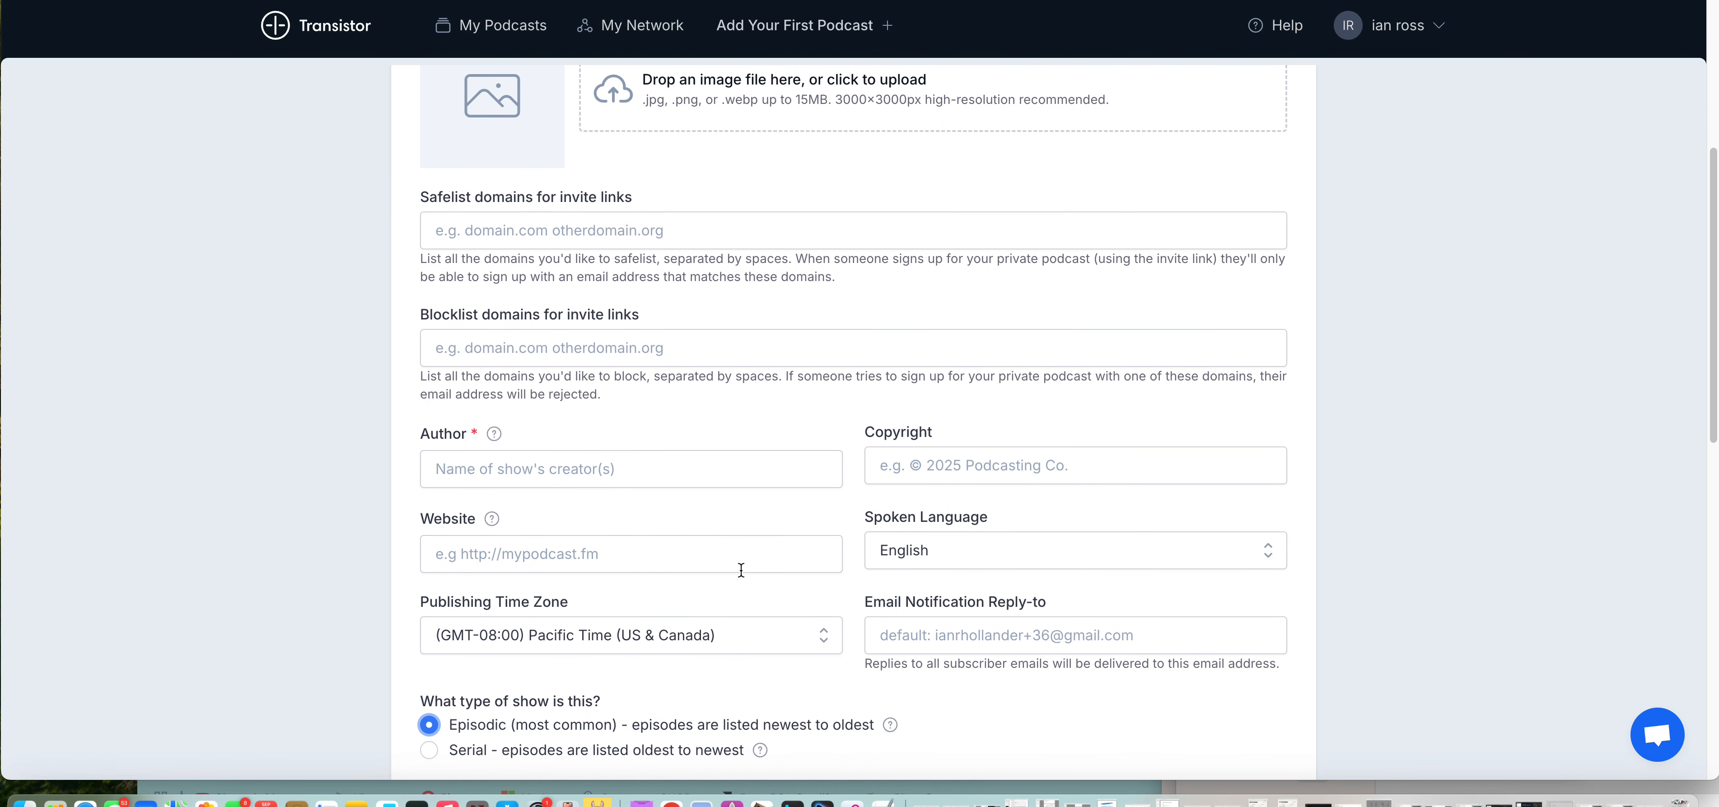
left_click(612, 419)
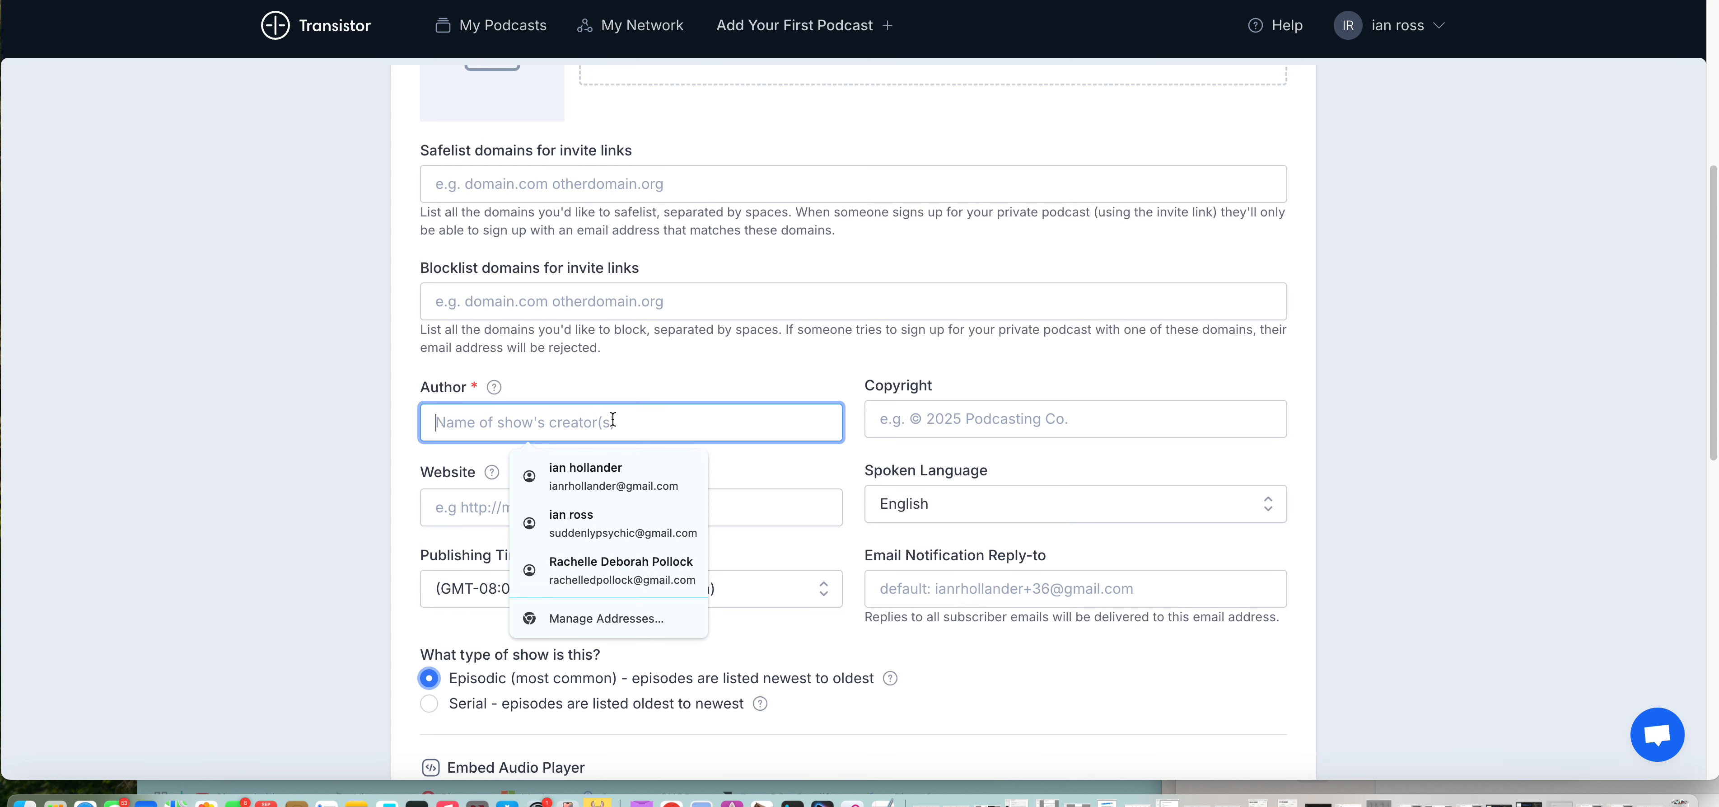
type("tiny")
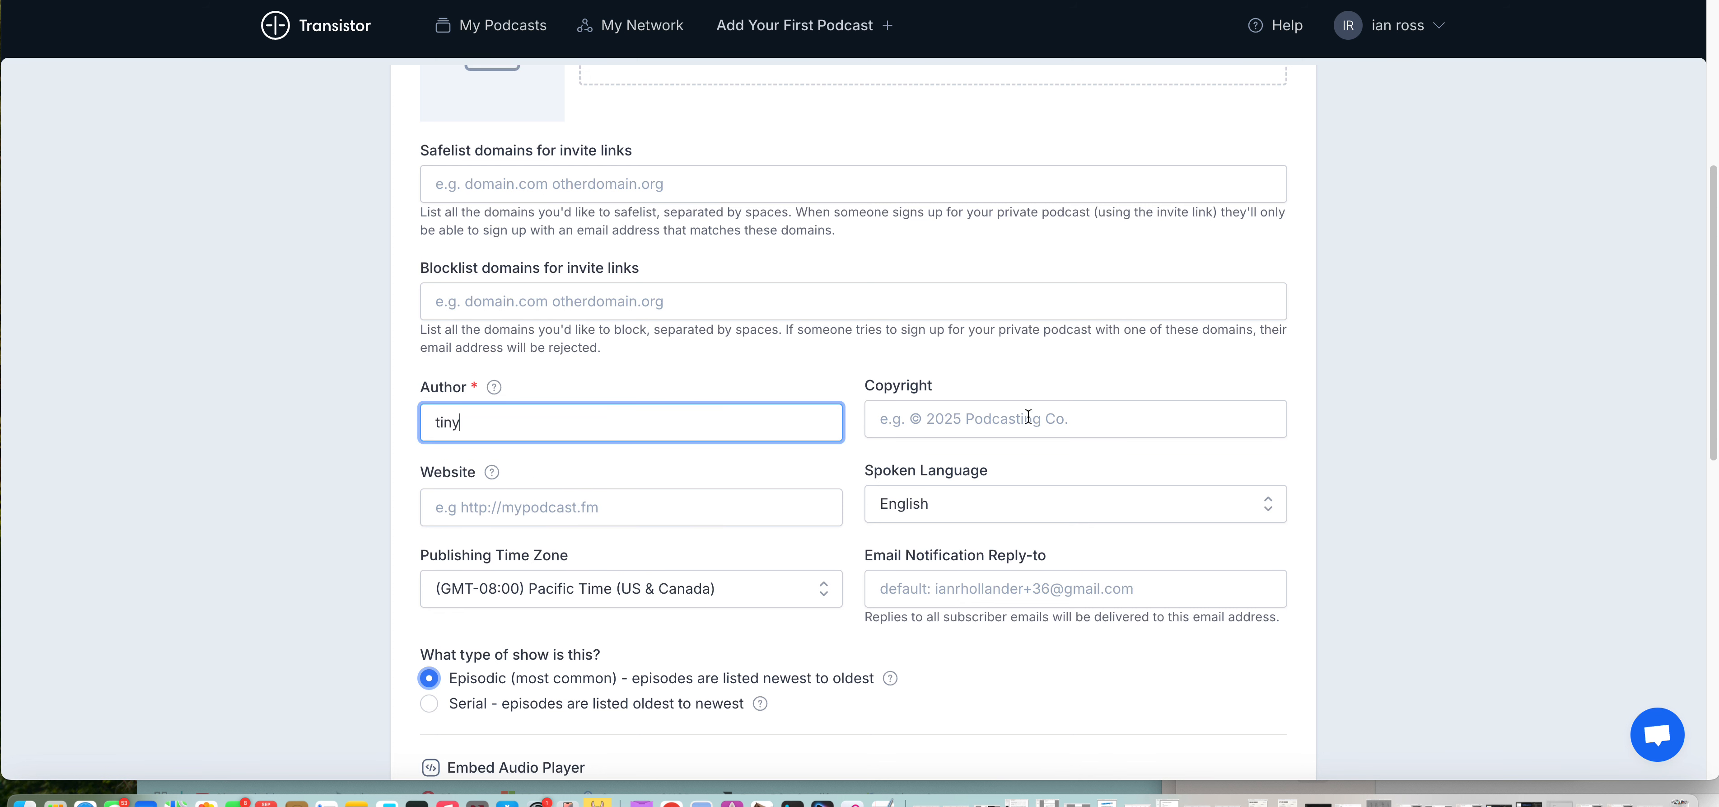
left_click(1027, 417)
type("2025")
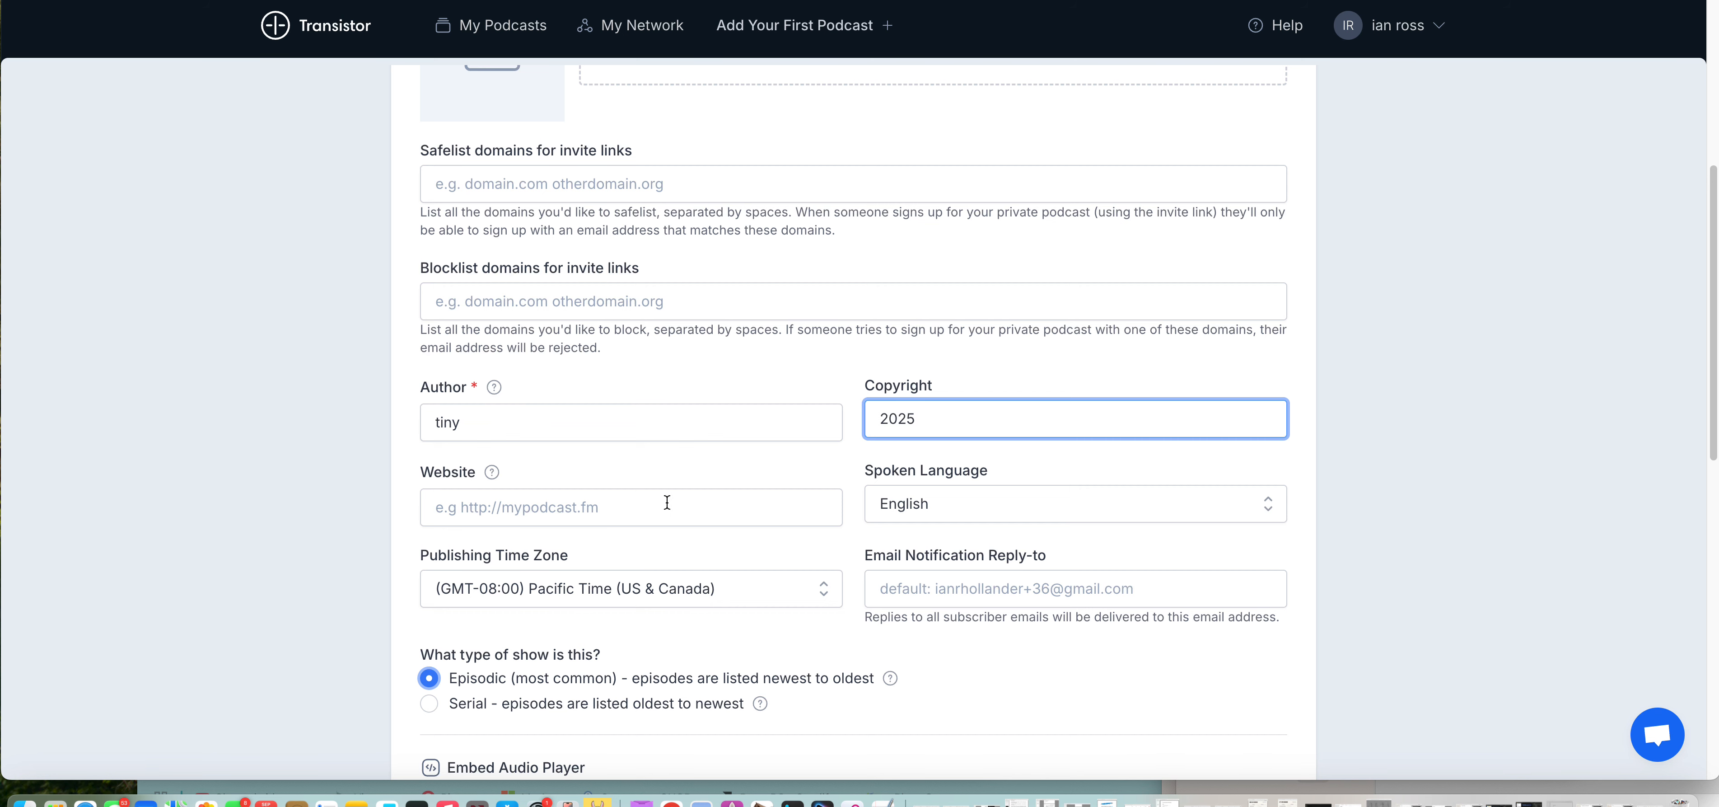
Step: Set the show type to Serial, with episodes listed oldest to newest
scroll(664, 514, "down", 3)
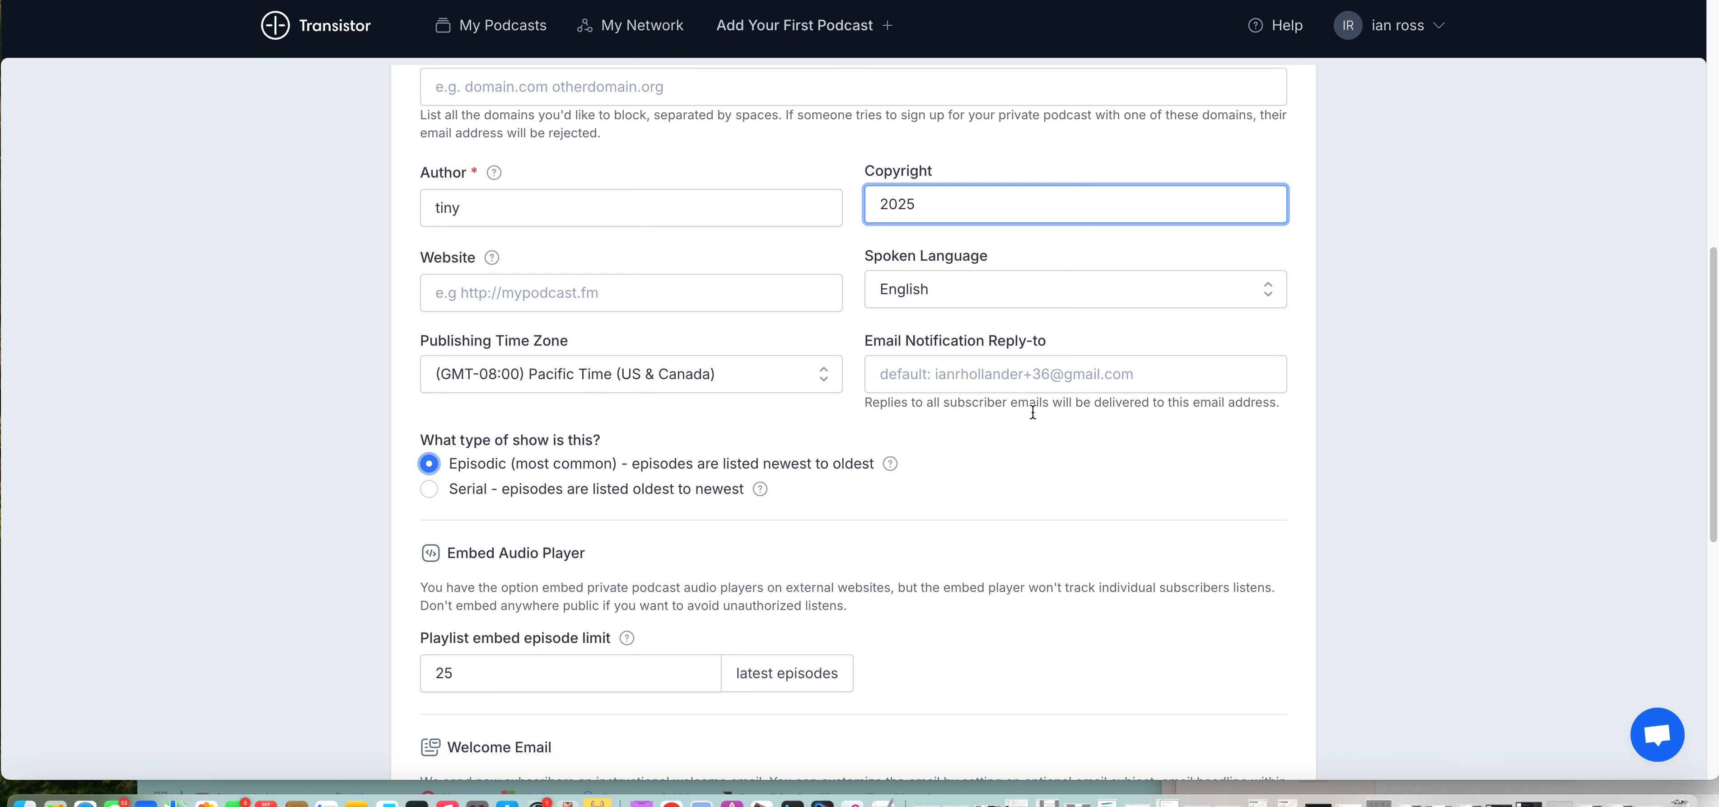
scroll(1040, 420, "up", 3)
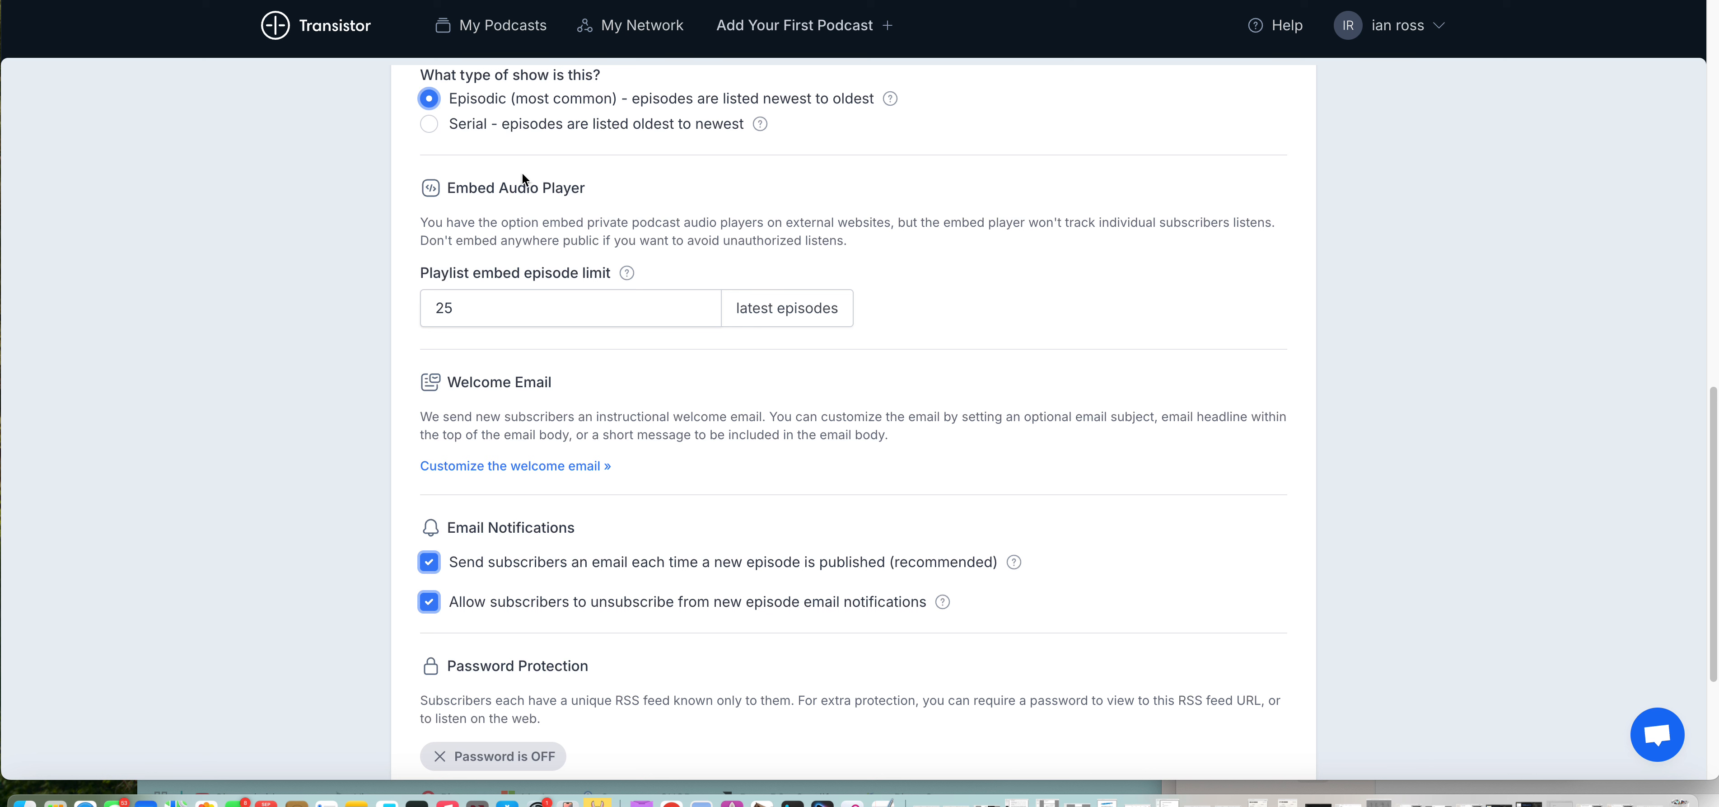
left_click(430, 127)
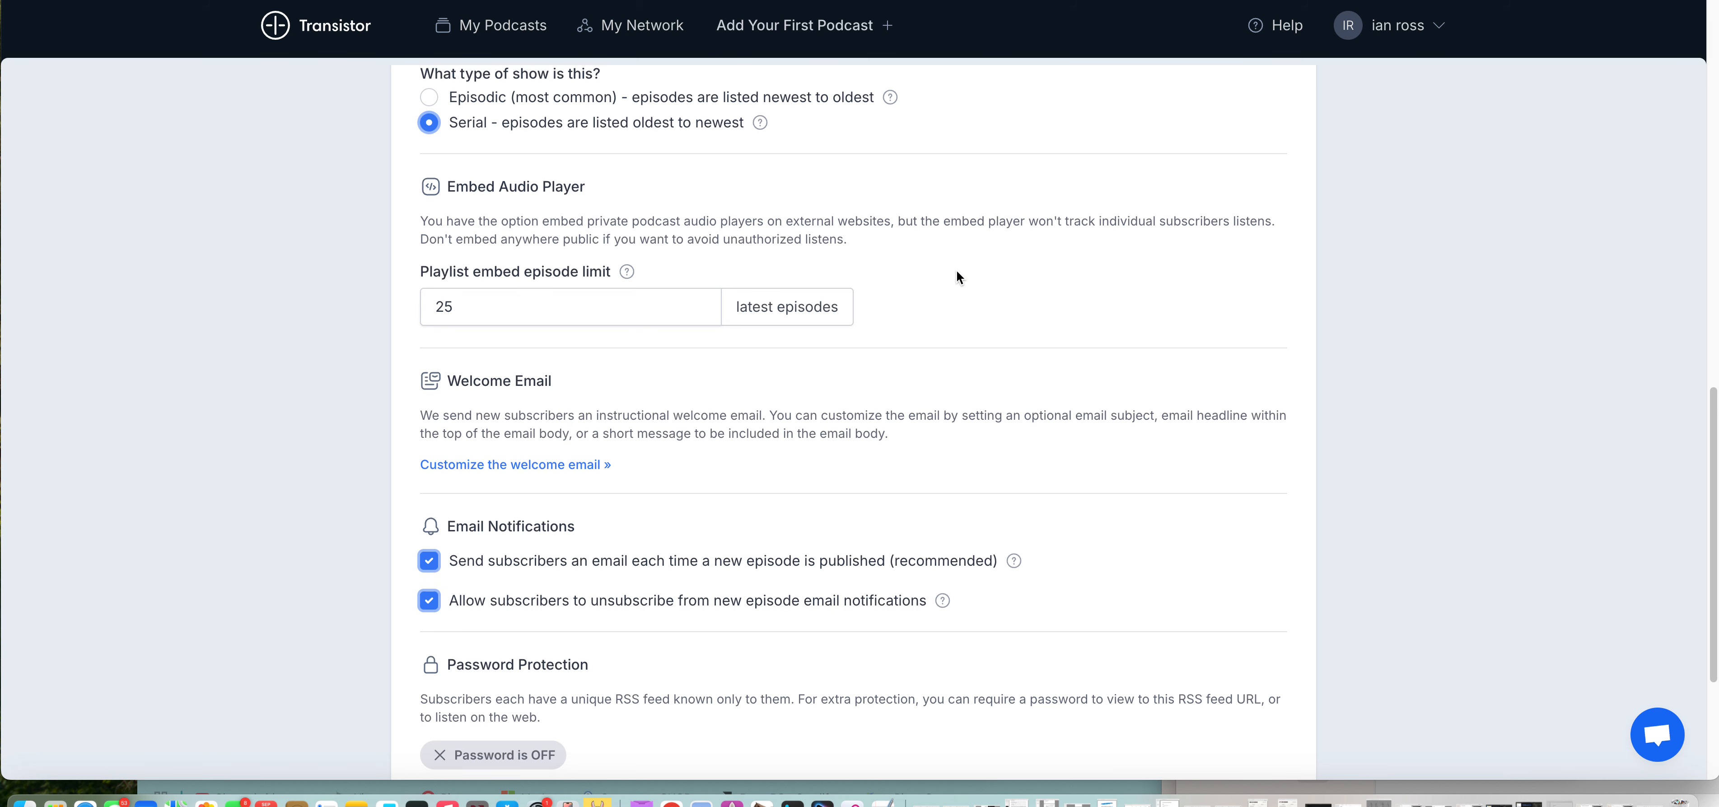
Step: Review the embed audio player, welcome email, email notification and password protection settings of the private podcast
scroll(956, 273, "down", 5)
scroll(957, 274, "up", 4)
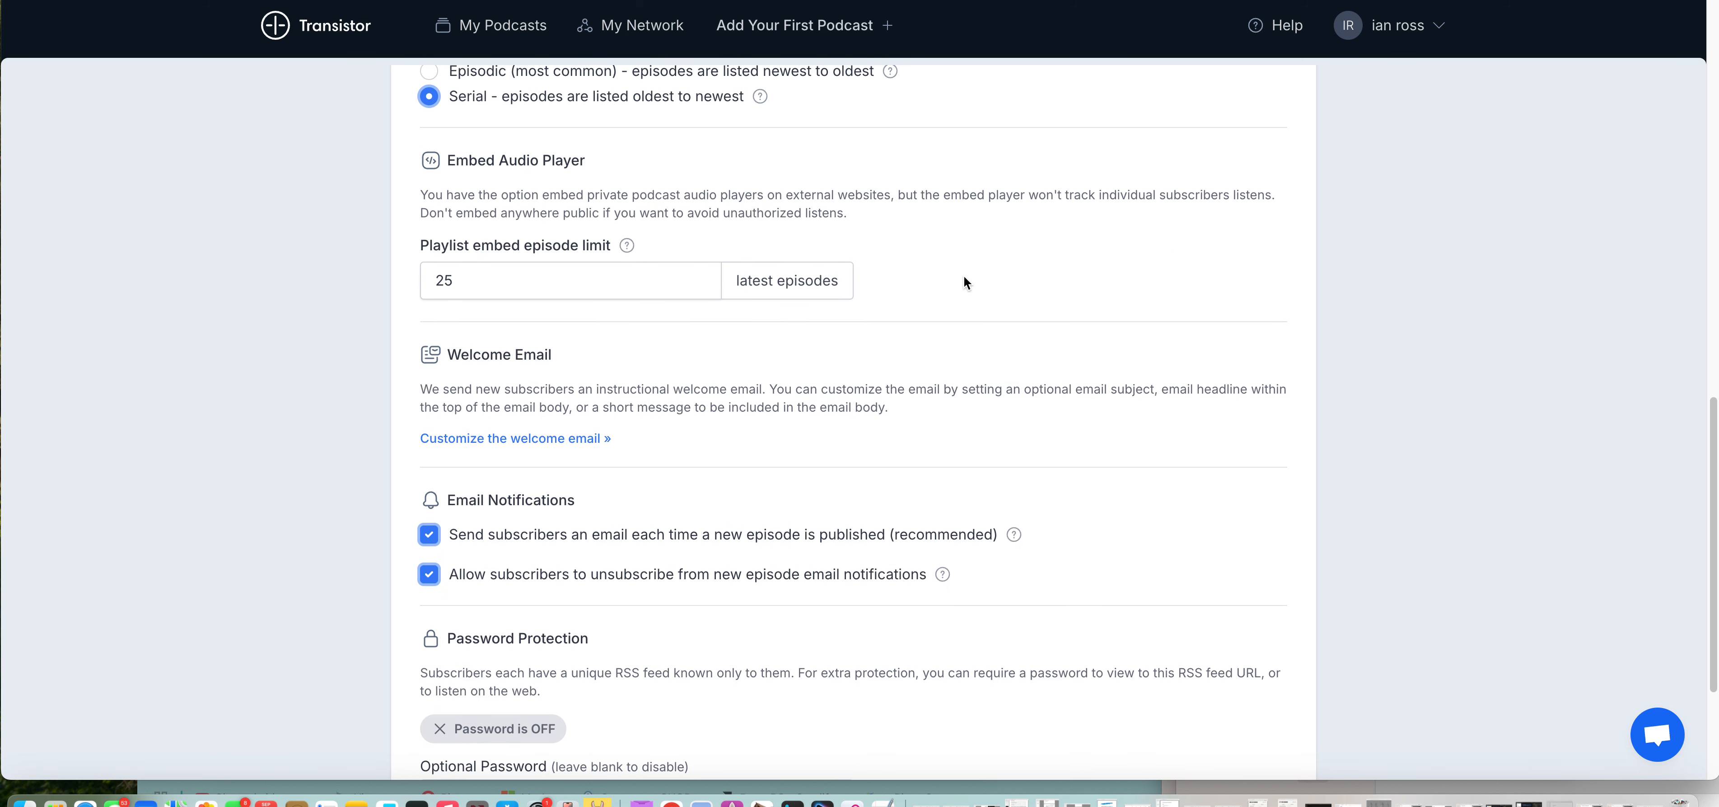
scroll(964, 276, "down", 4)
scroll(957, 345, "up", 9)
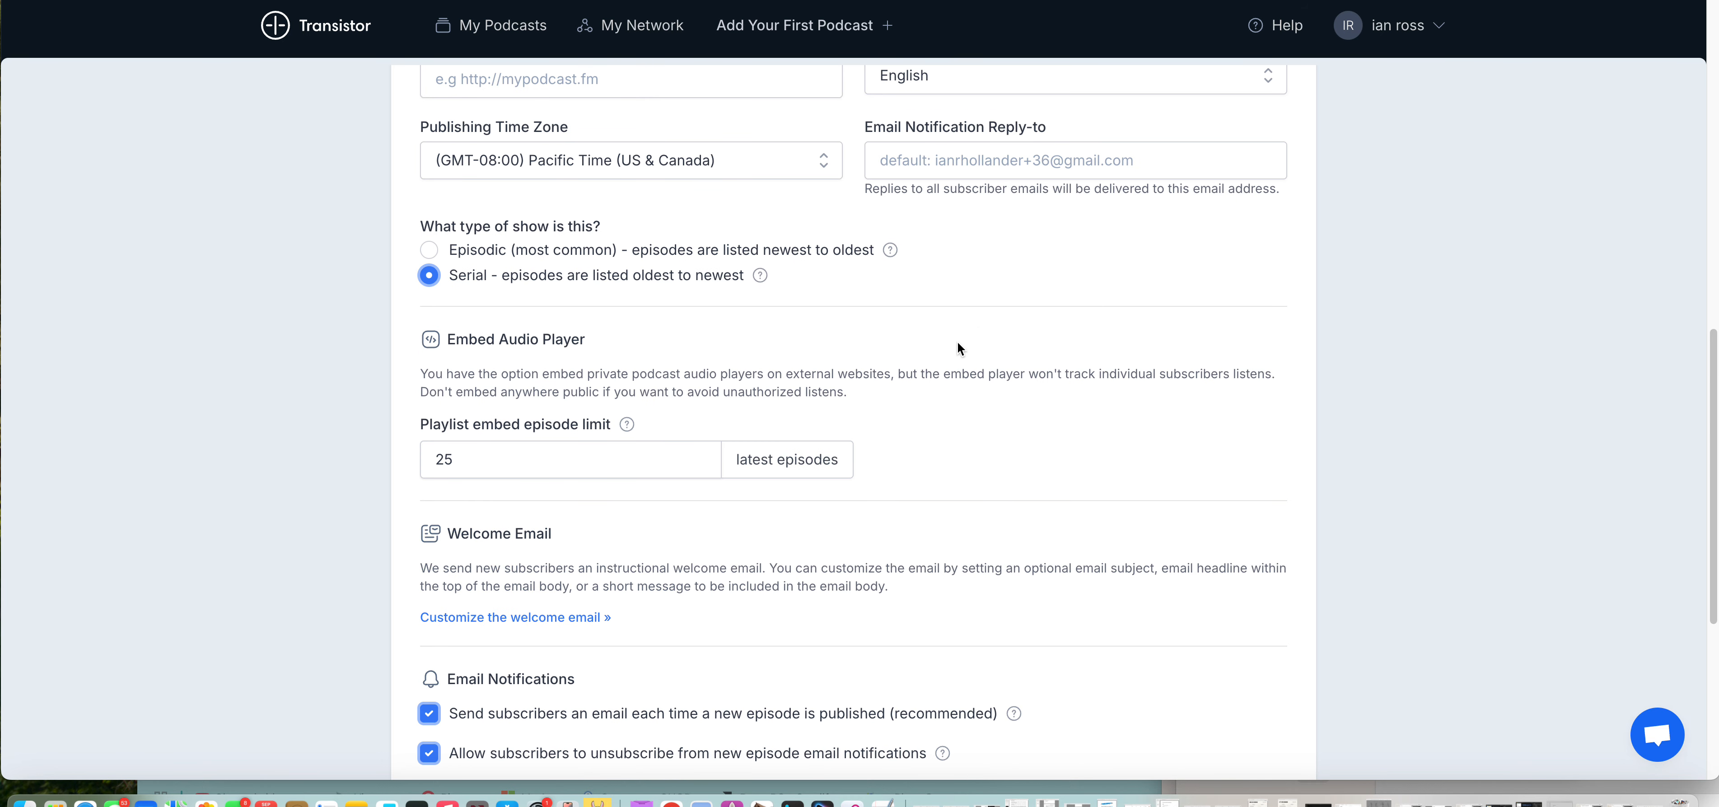
scroll(958, 342, "down", 1)
scroll(961, 344, "down", 2)
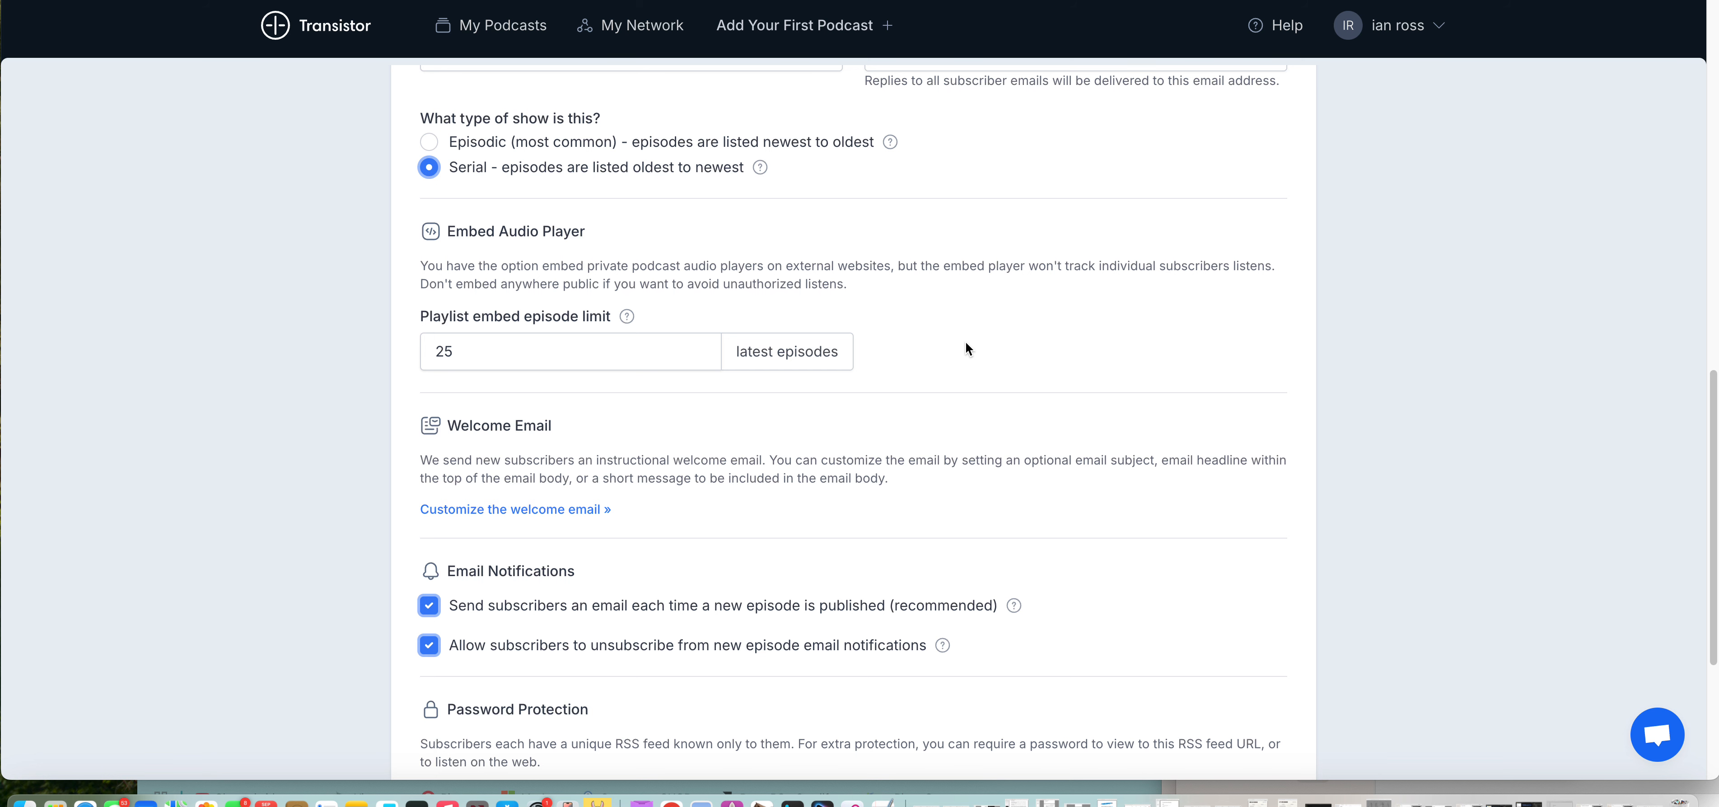
scroll(966, 342, "down", 1)
scroll(964, 347, "down", 3)
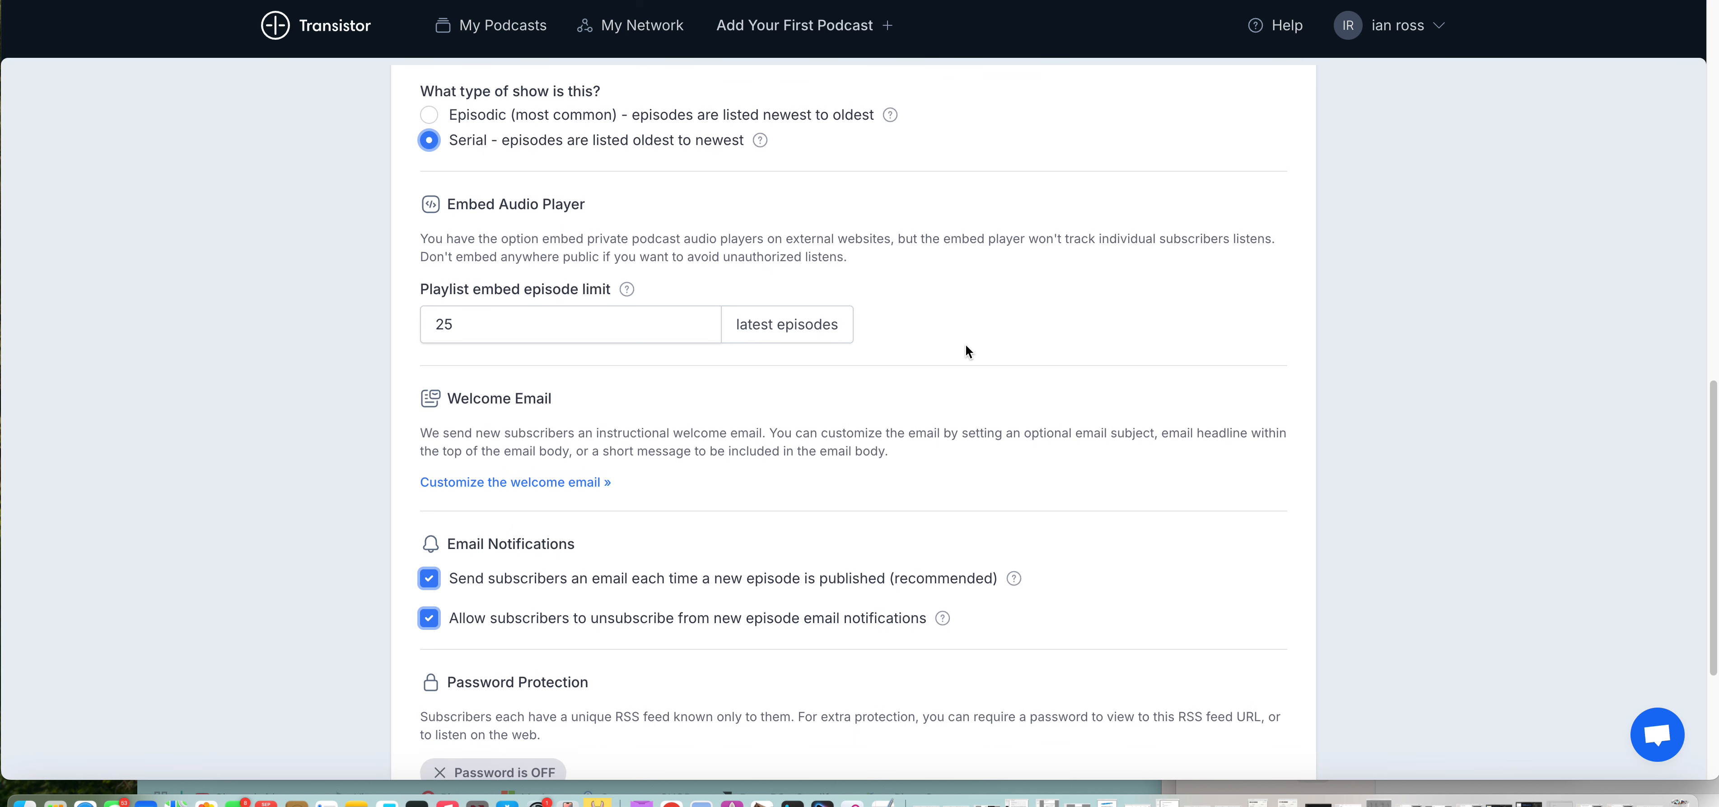
scroll(959, 360, "down", 4)
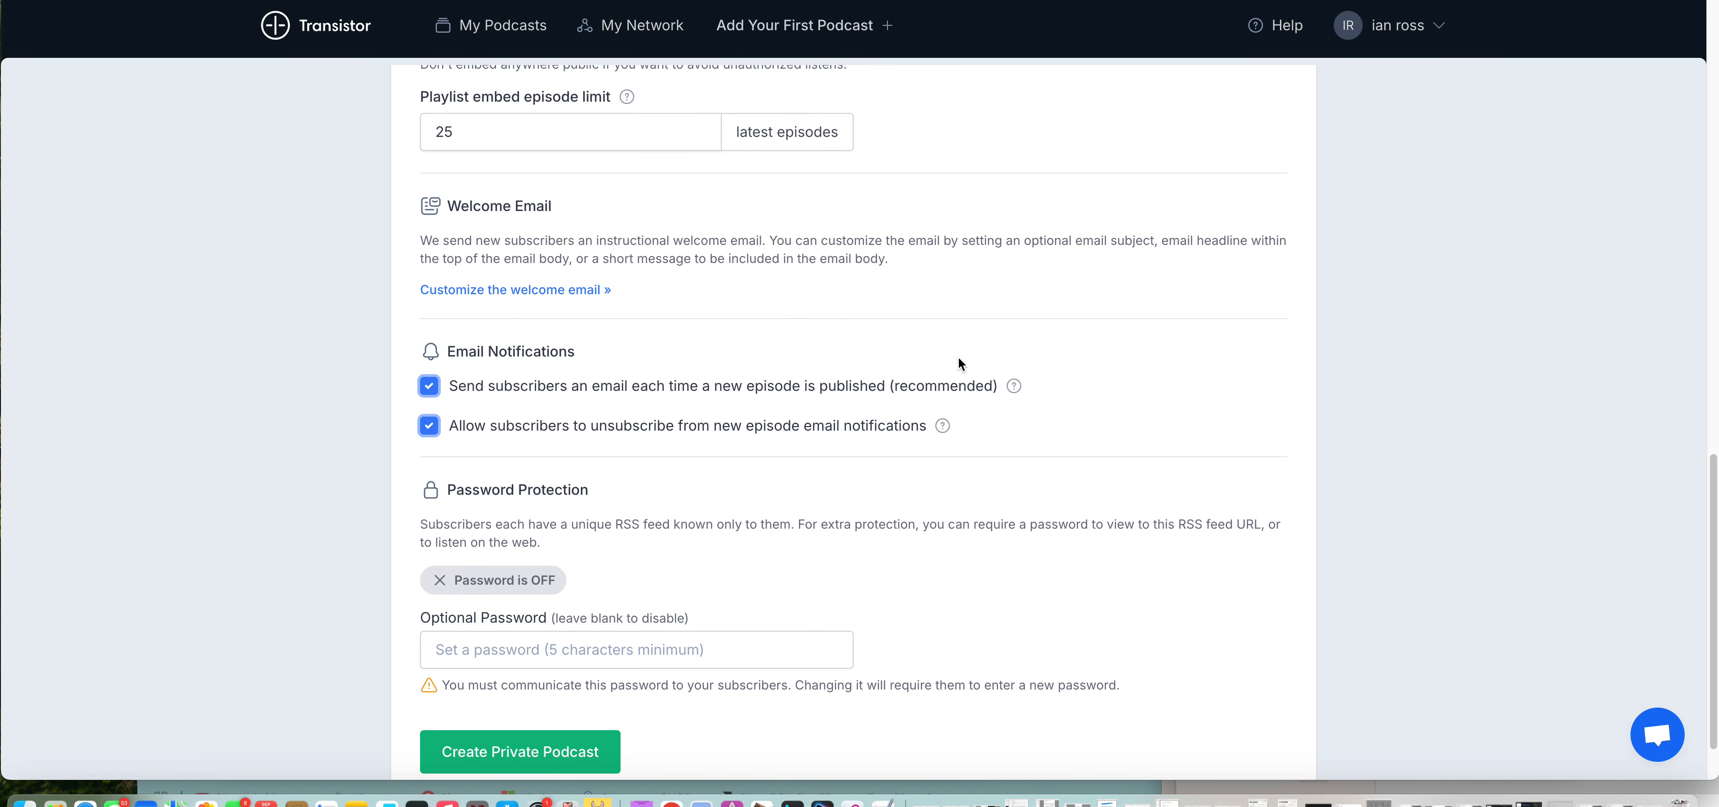
scroll(954, 363, "down", 3)
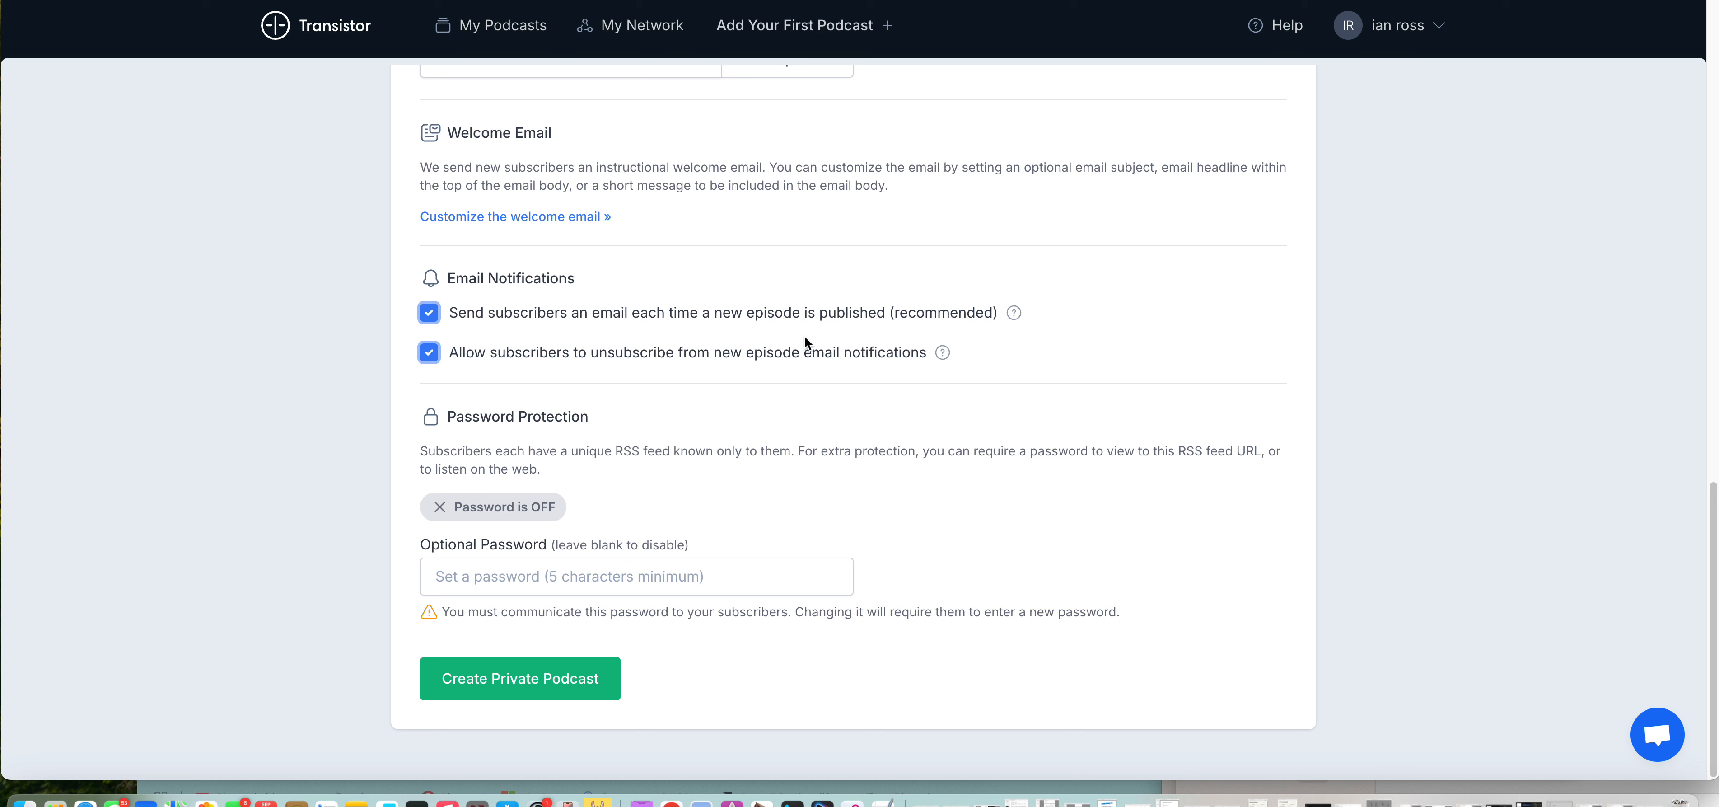
Step: Switch the new-episode email and unsubscribe permission options off and back on
left_click(430, 317)
left_click(431, 315)
left_click(428, 359)
left_click(429, 360)
Step: Check the completed form once more and create the private podcast
scroll(788, 482, "up", 10)
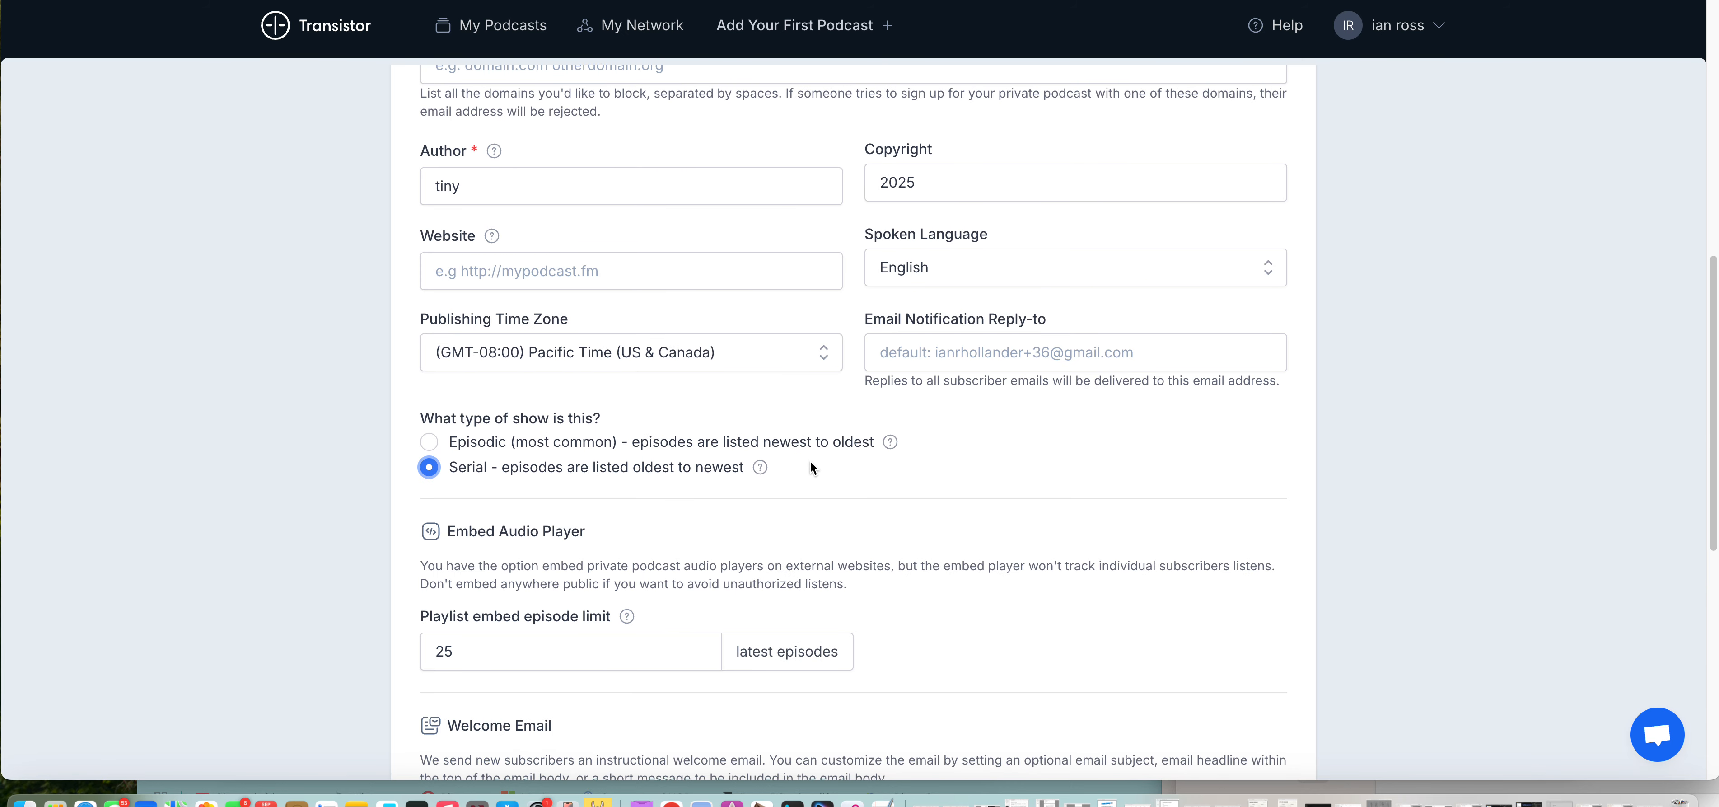
scroll(810, 460, "down", 6)
scroll(811, 464, "down", 5)
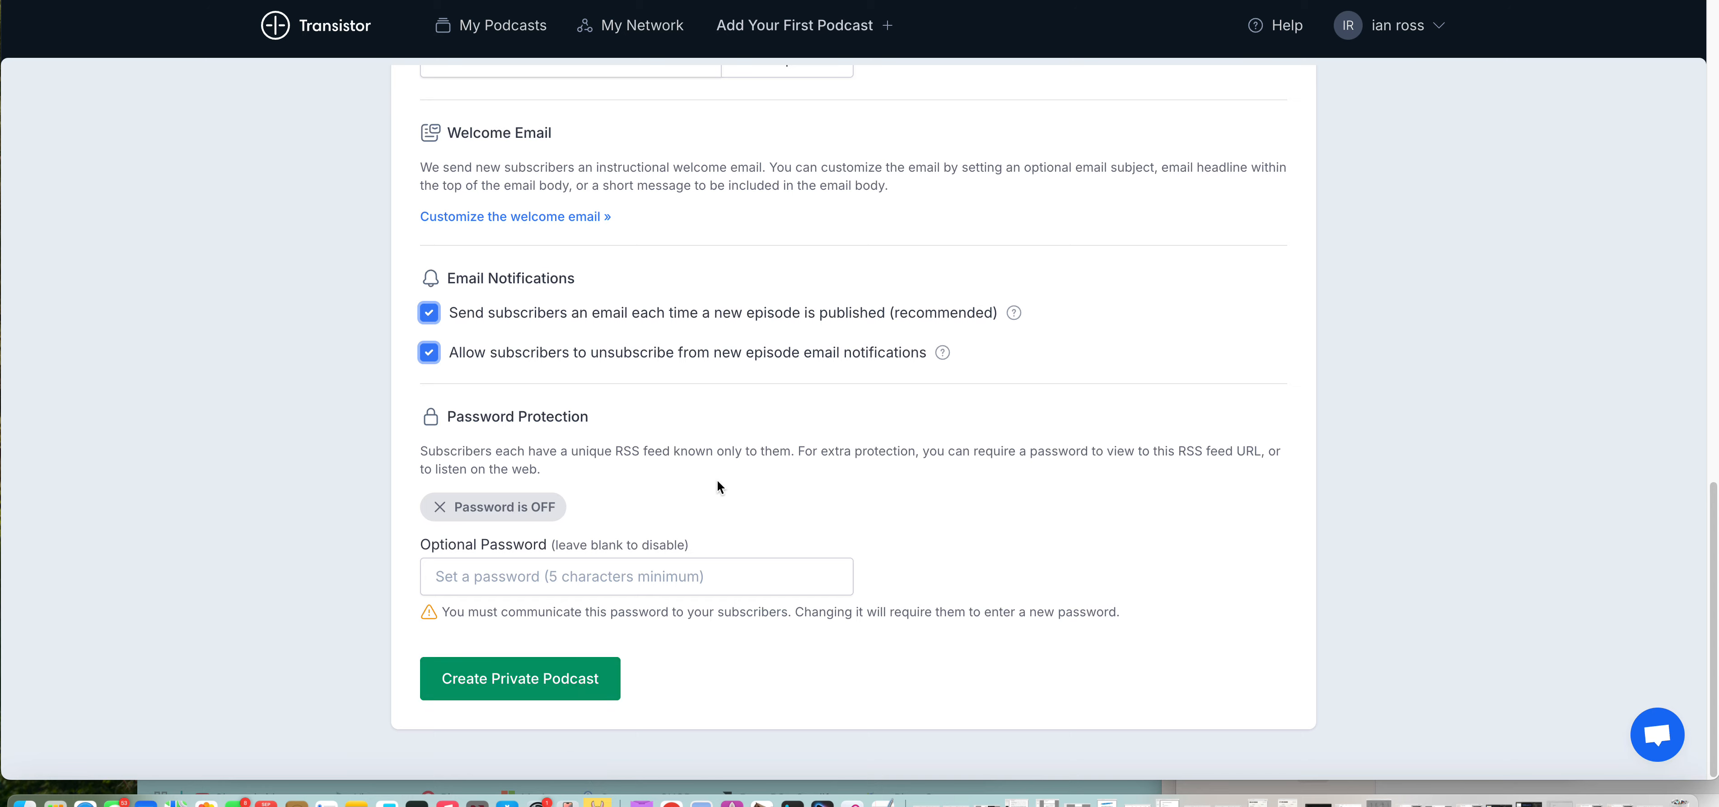
scroll(733, 467, "up", 10)
scroll(891, 346, "up", 4)
scroll(890, 348, "down", 10)
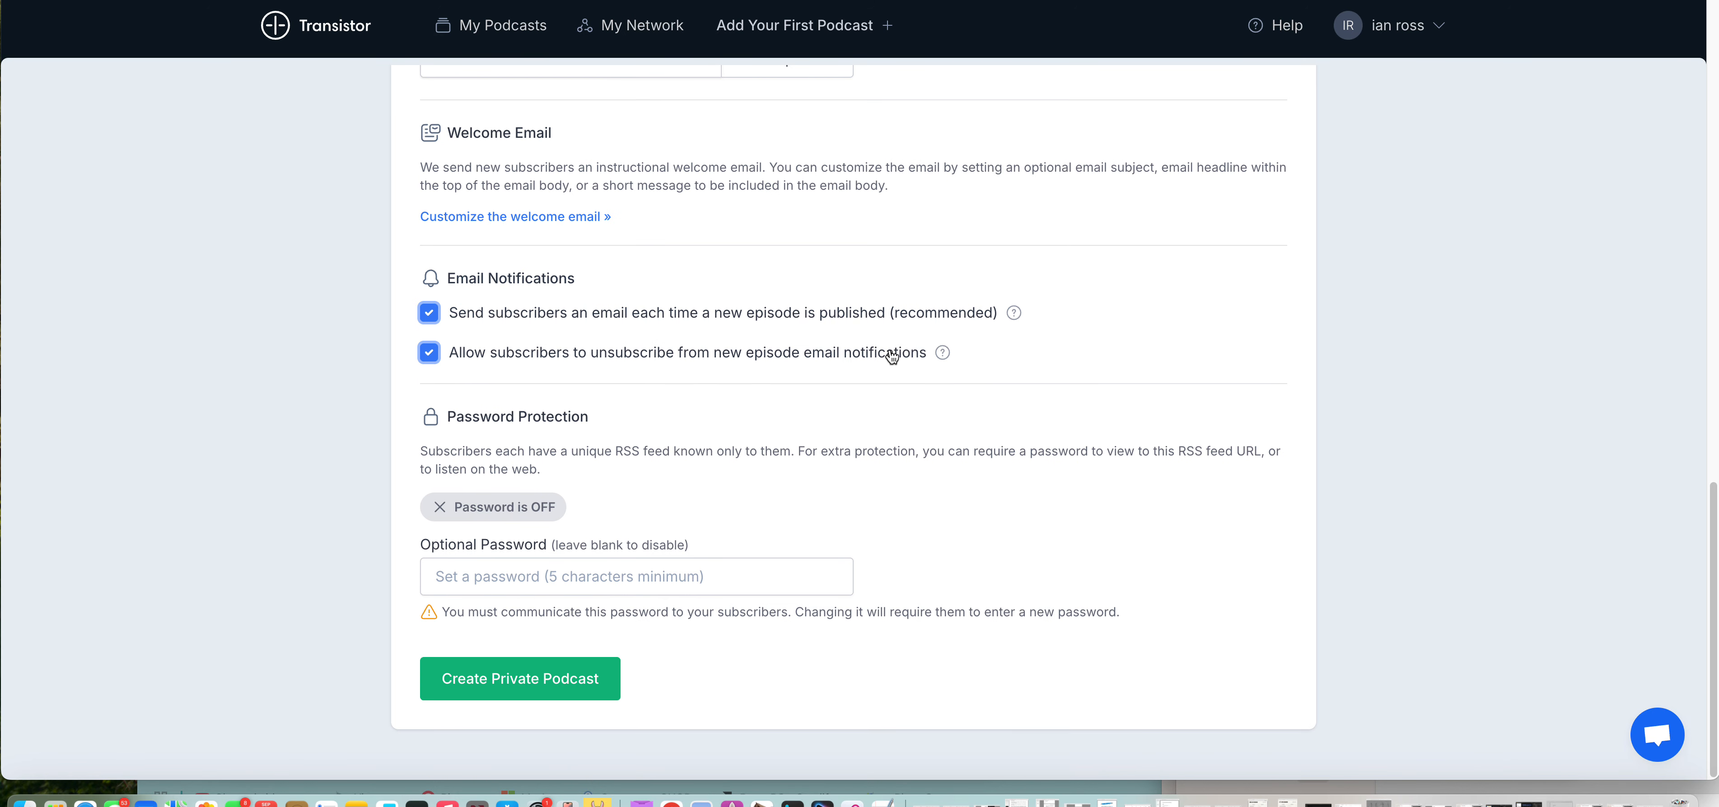
left_click(574, 681)
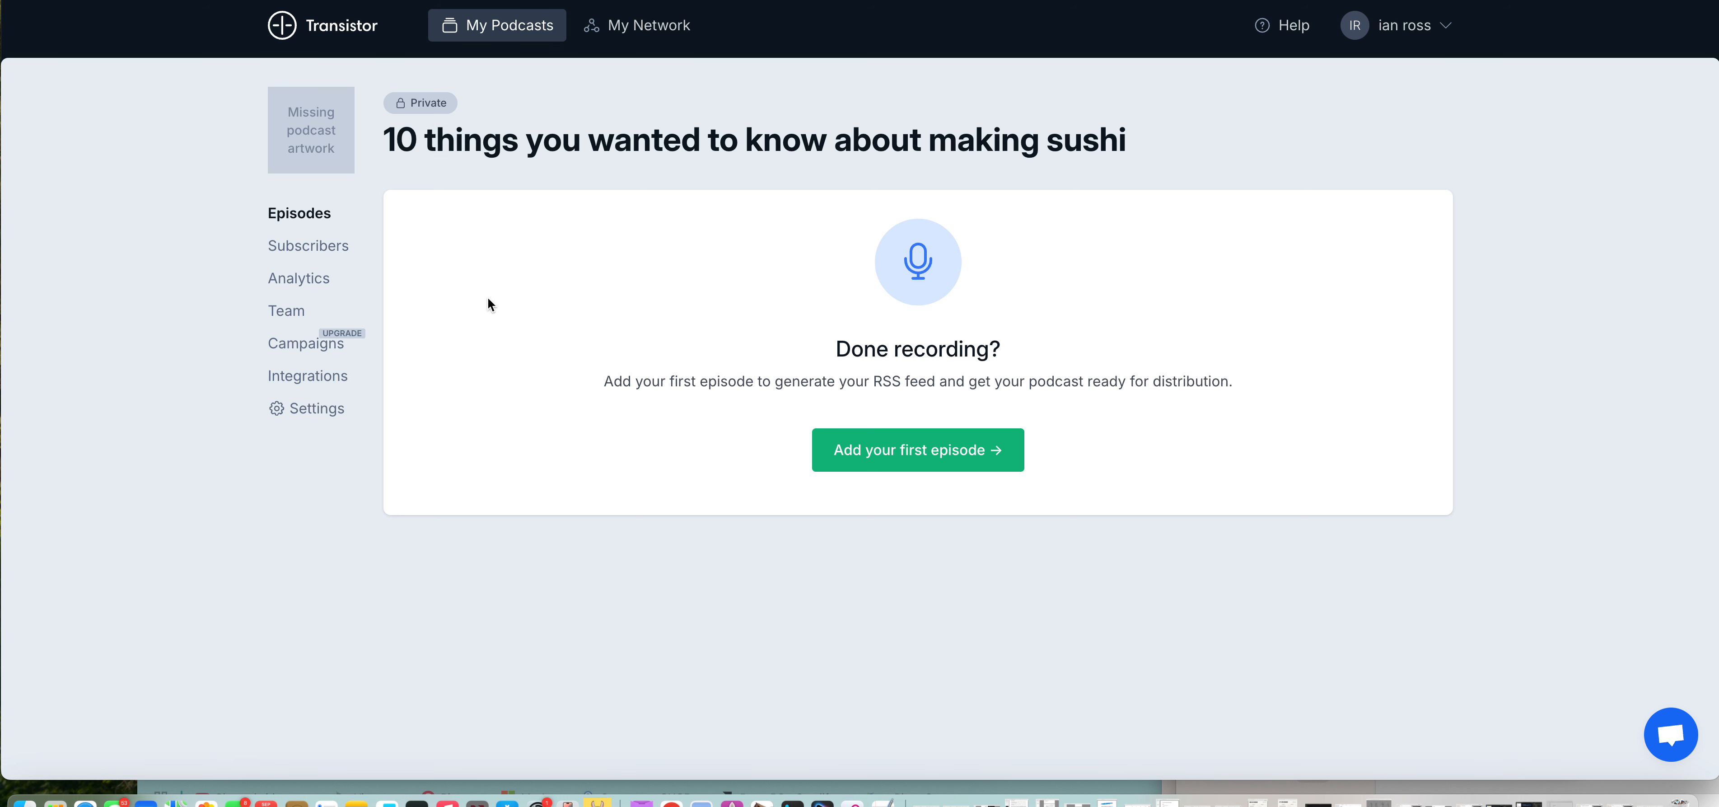
Step: View the new podcast's Subscribers, Analytics and Team pages
left_click(342, 262)
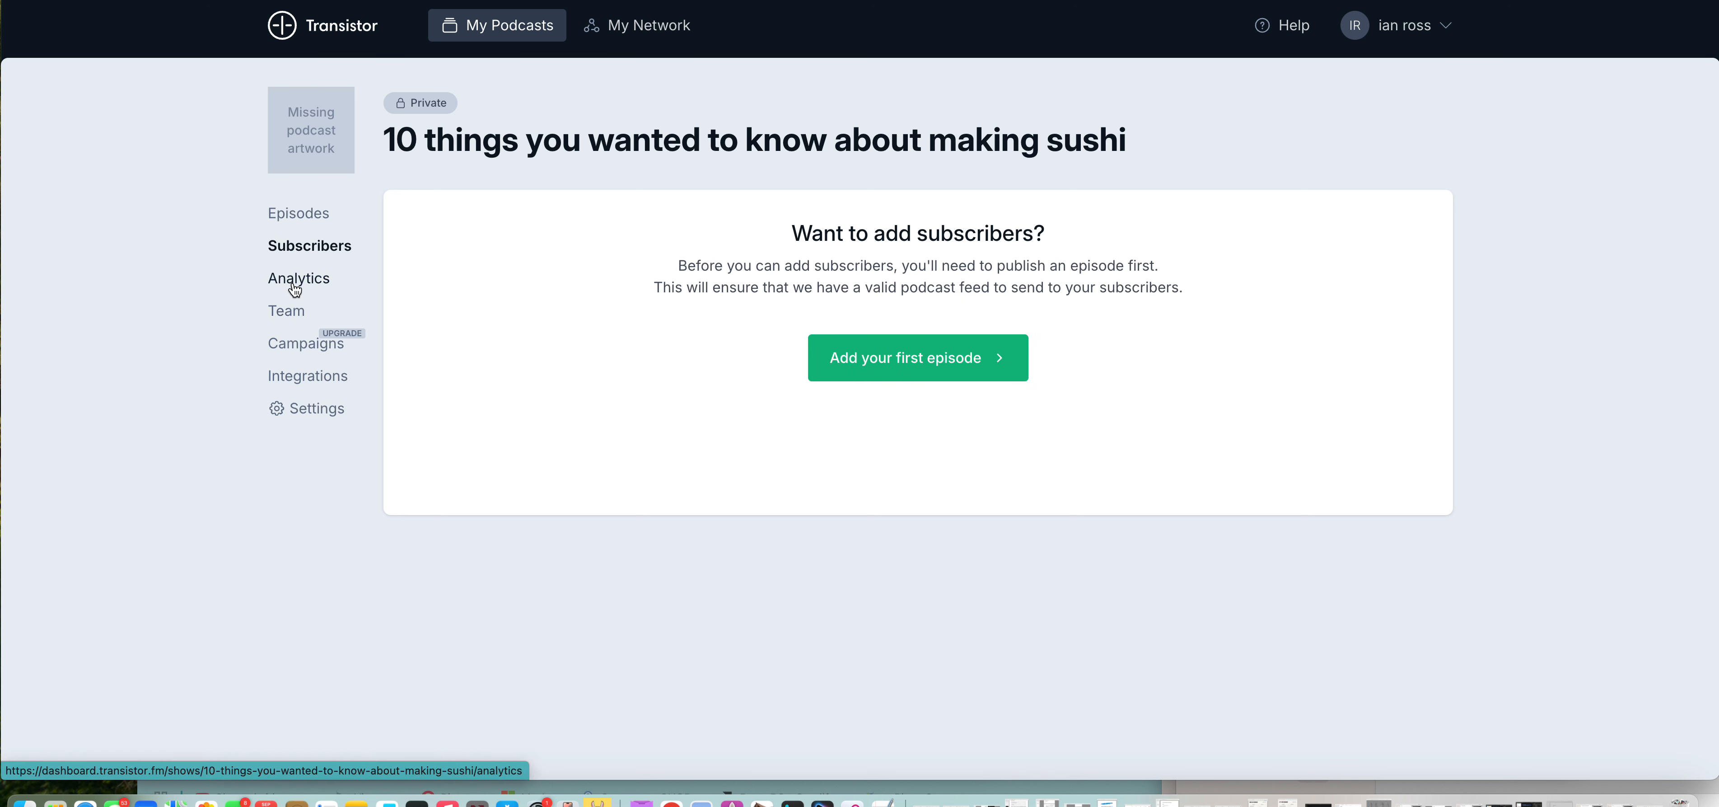
left_click(296, 283)
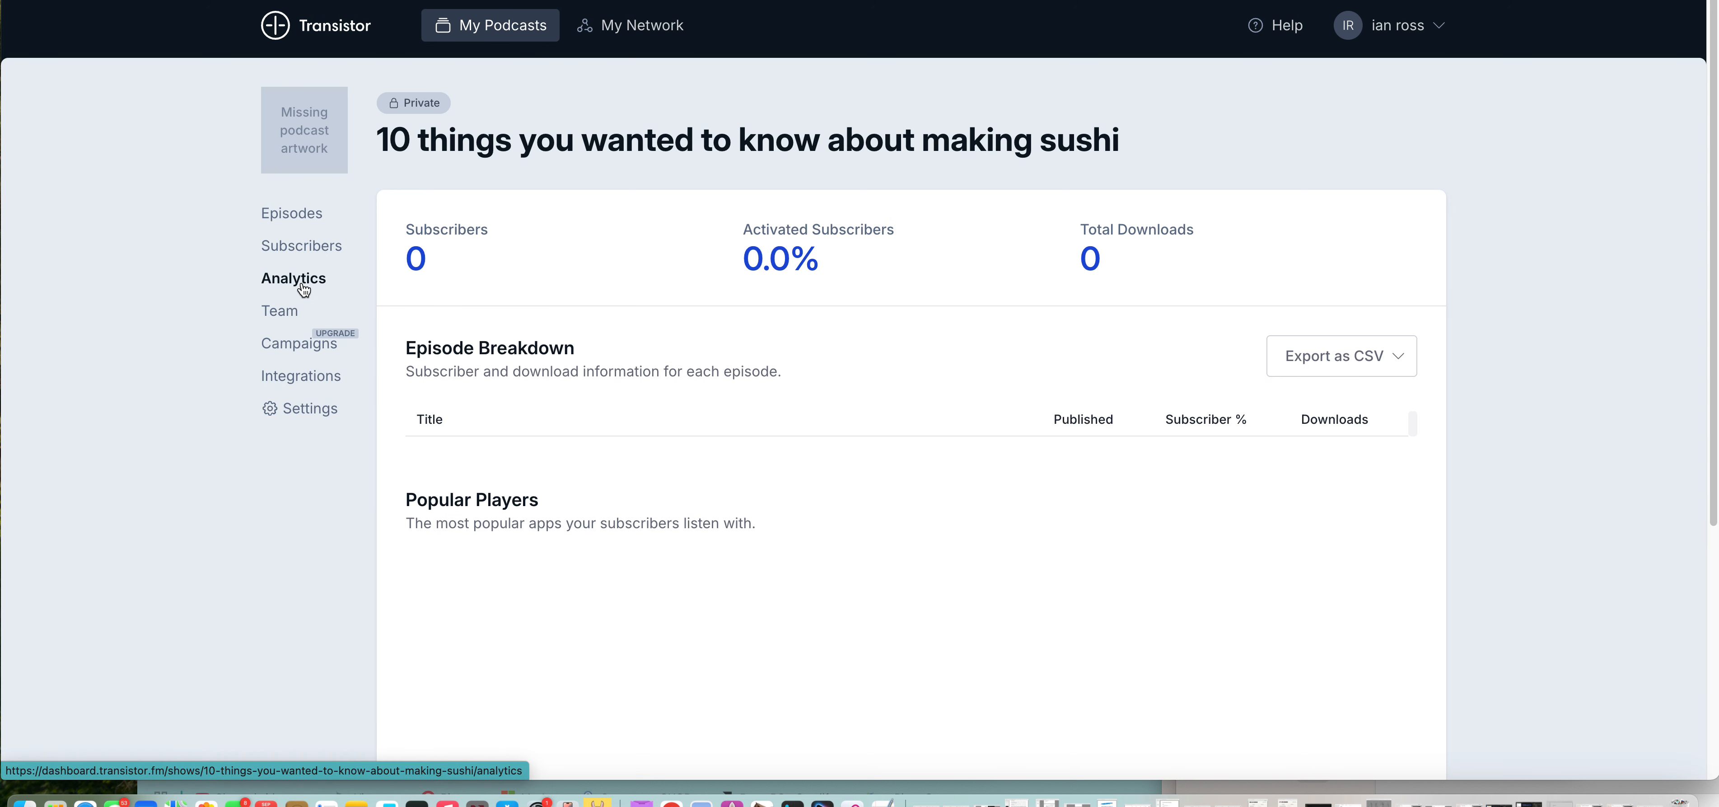
left_click(290, 313)
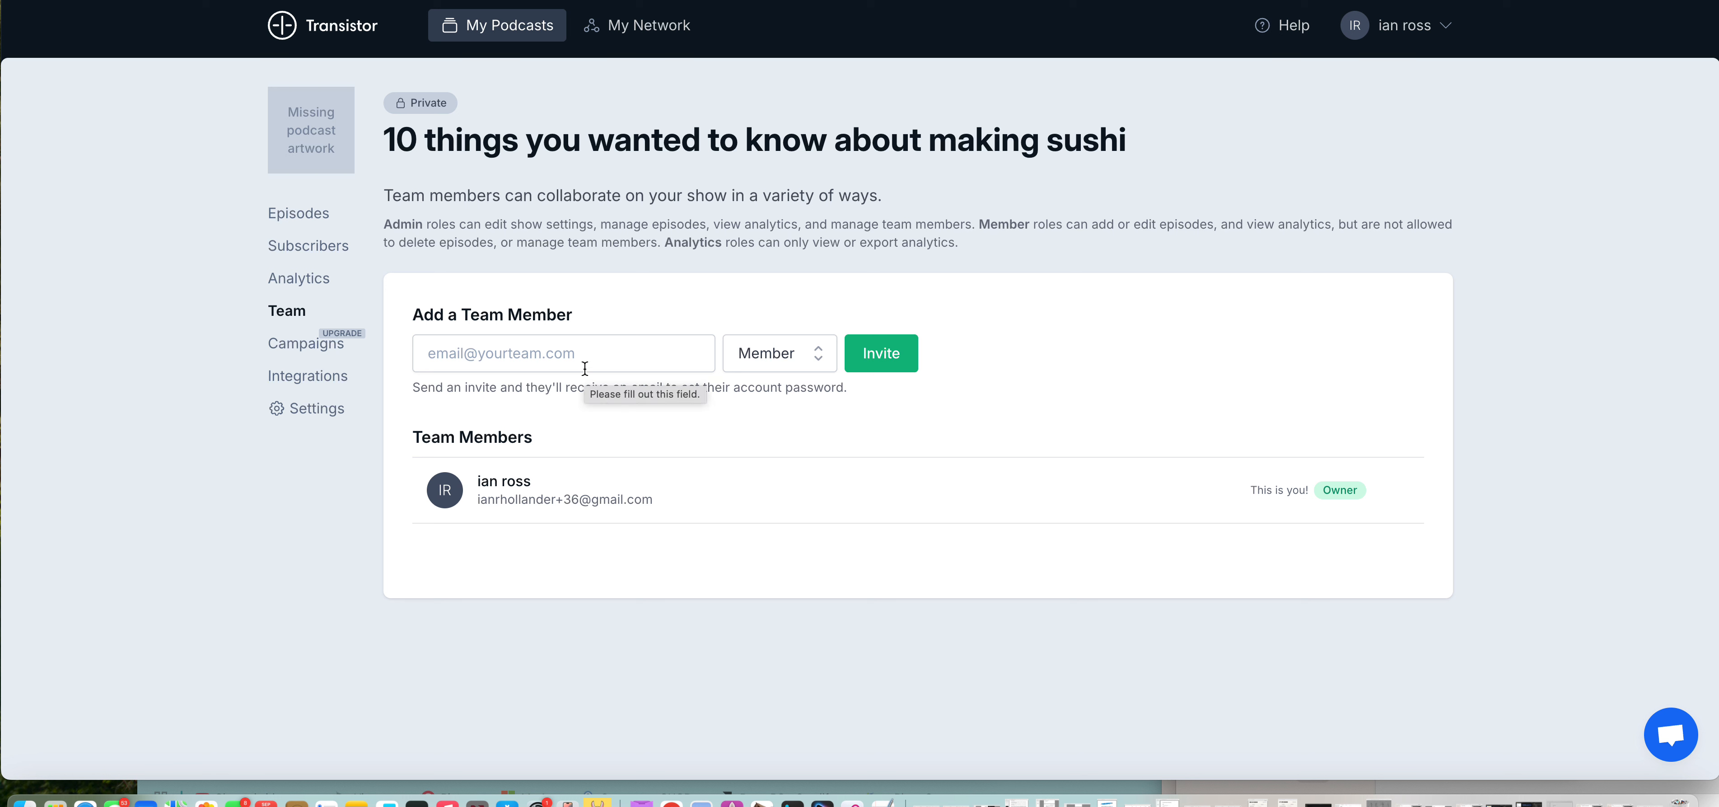
Step: Check which roles can be assigned when inviting a team member, leaving the Member role selected
left_click(775, 357)
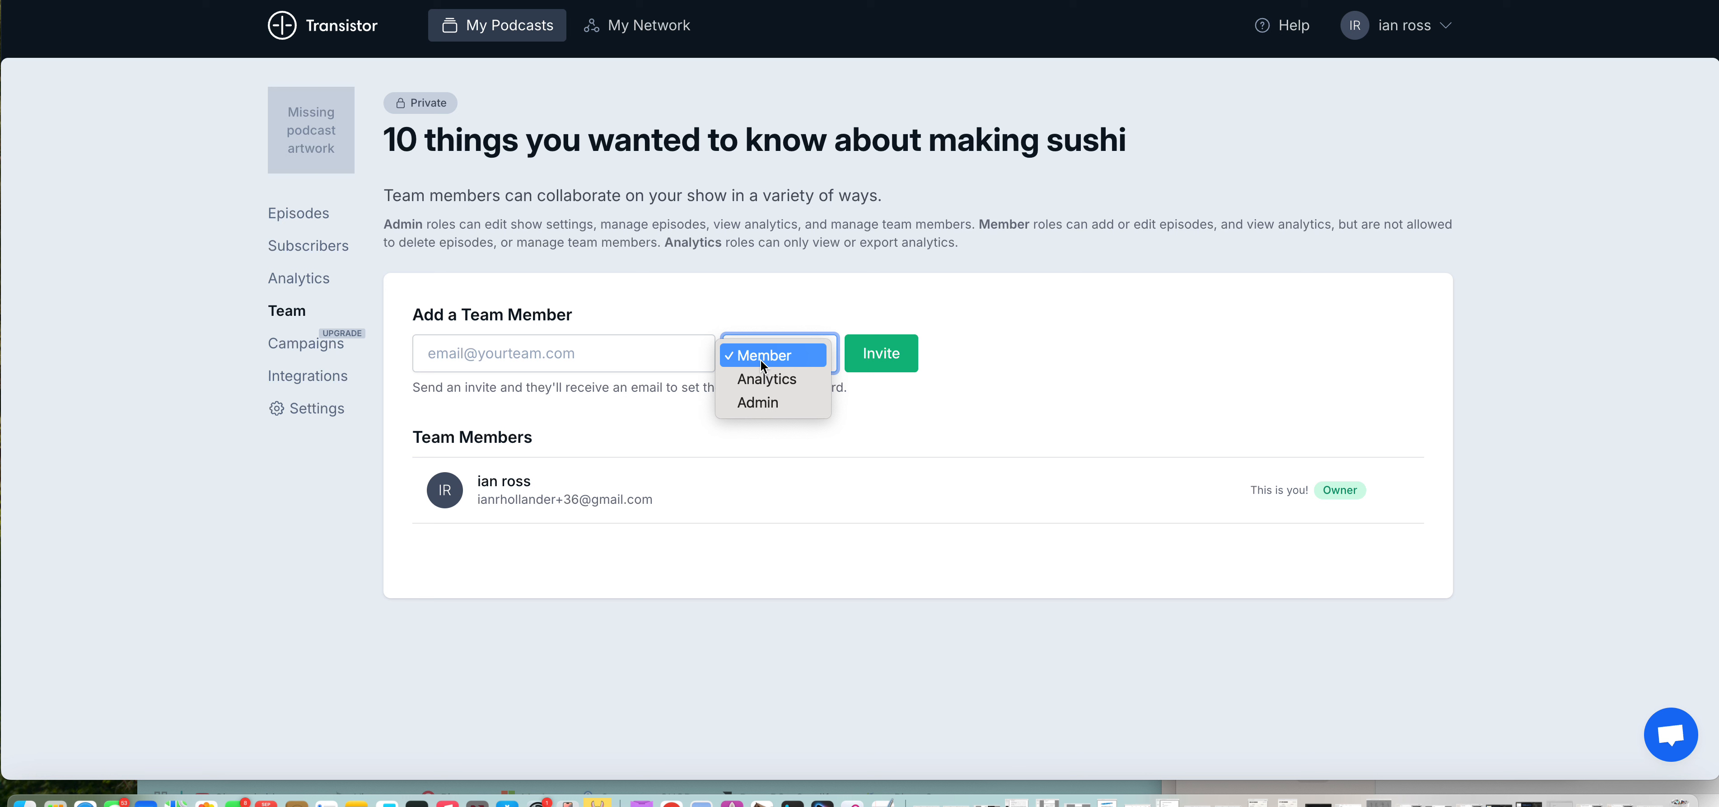
left_click(875, 272)
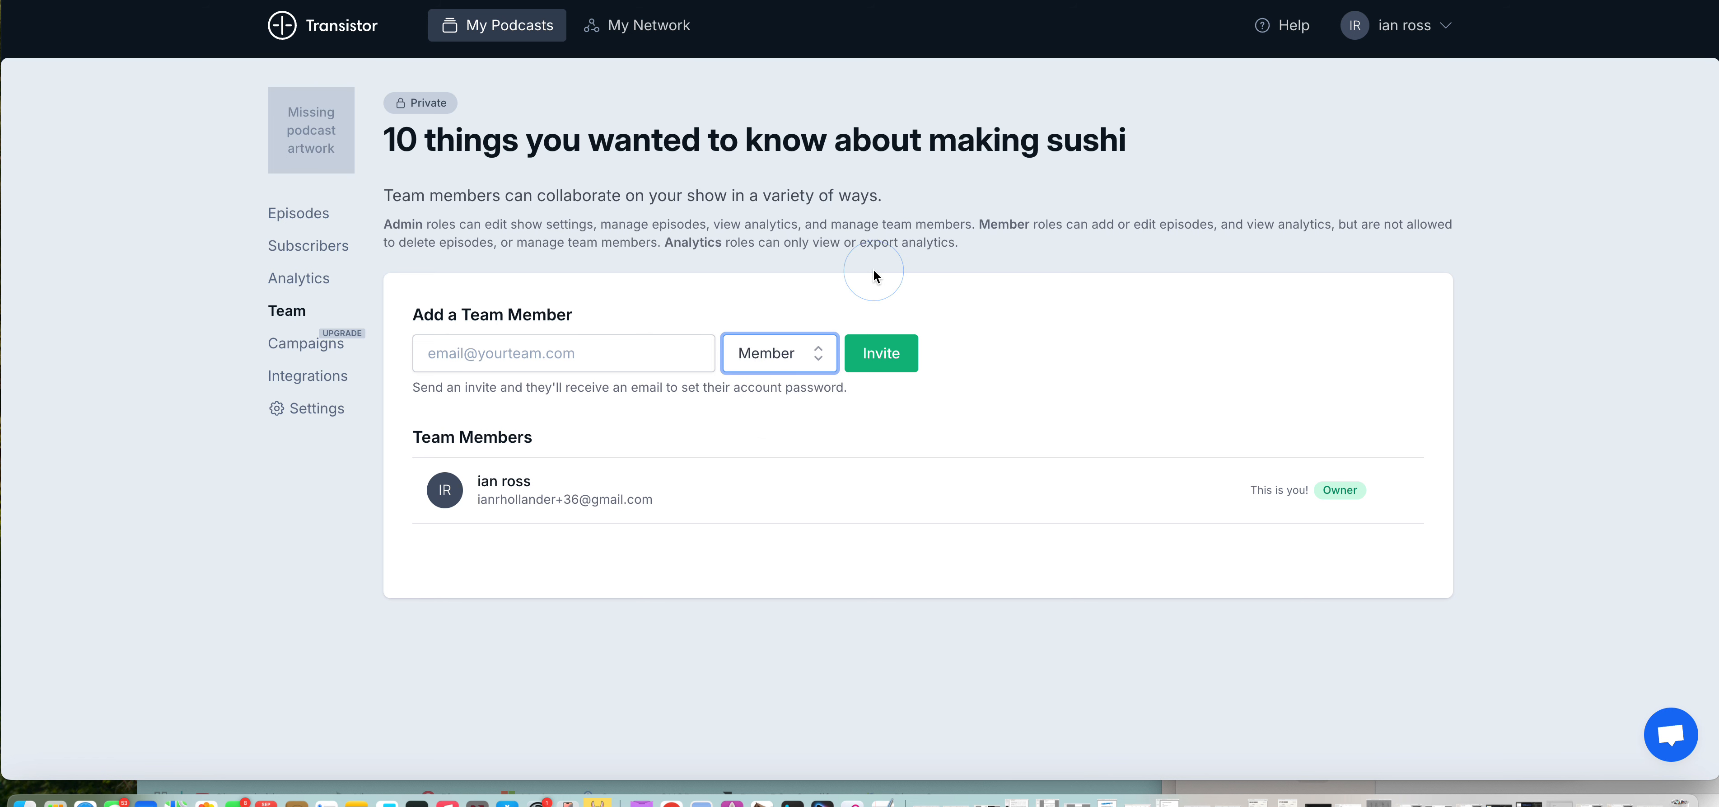
Step: Review the podcast's Transistor API, webhook, Zapier and Make integration options, and go to its Episodes page
left_click(296, 381)
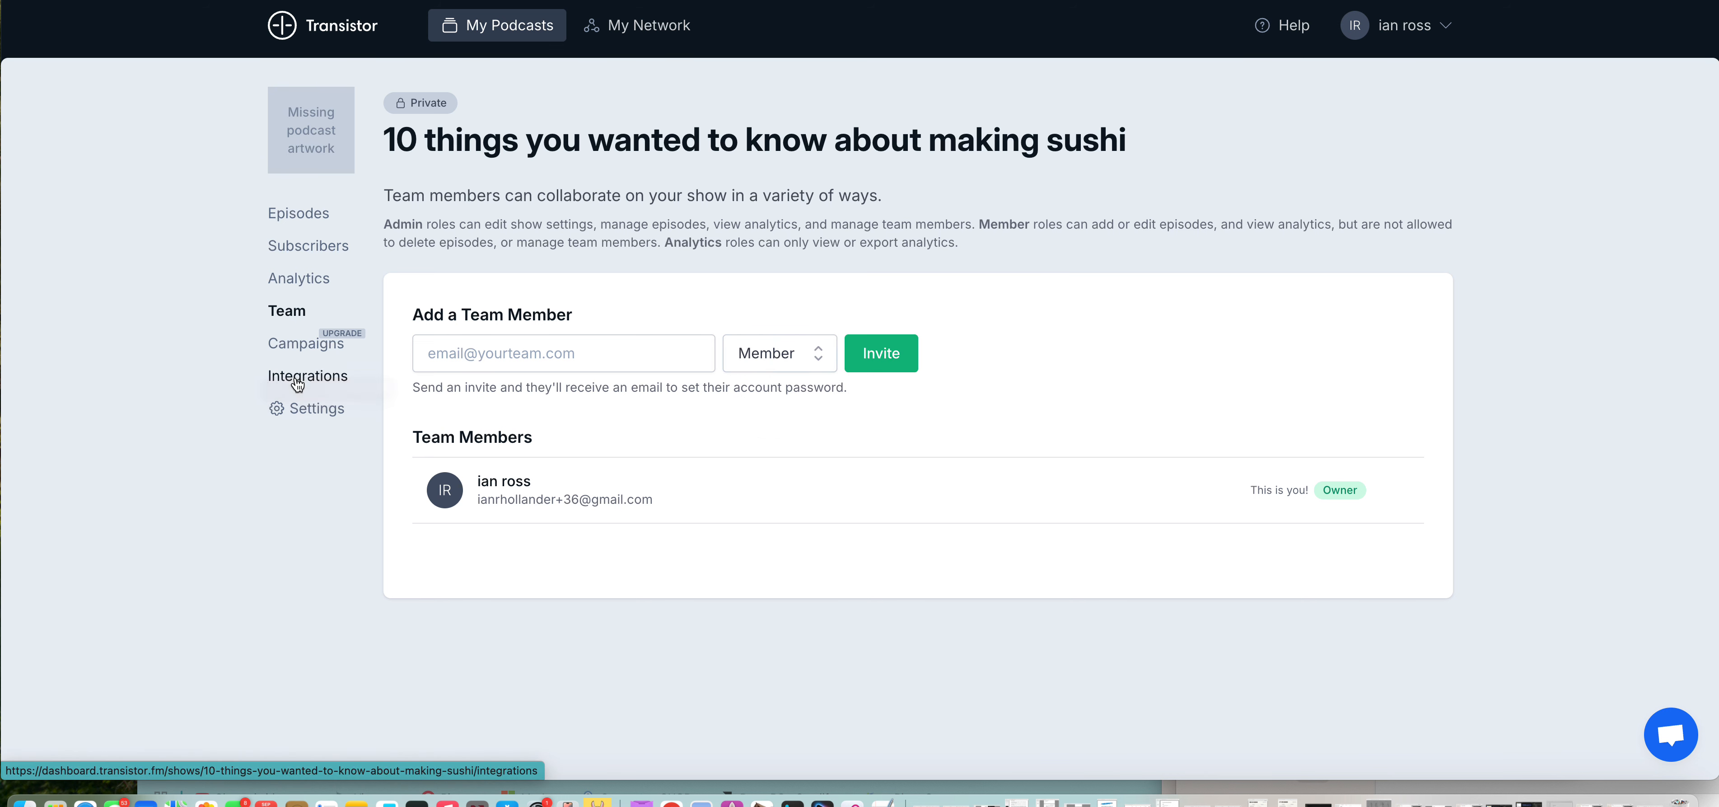
left_click(298, 384)
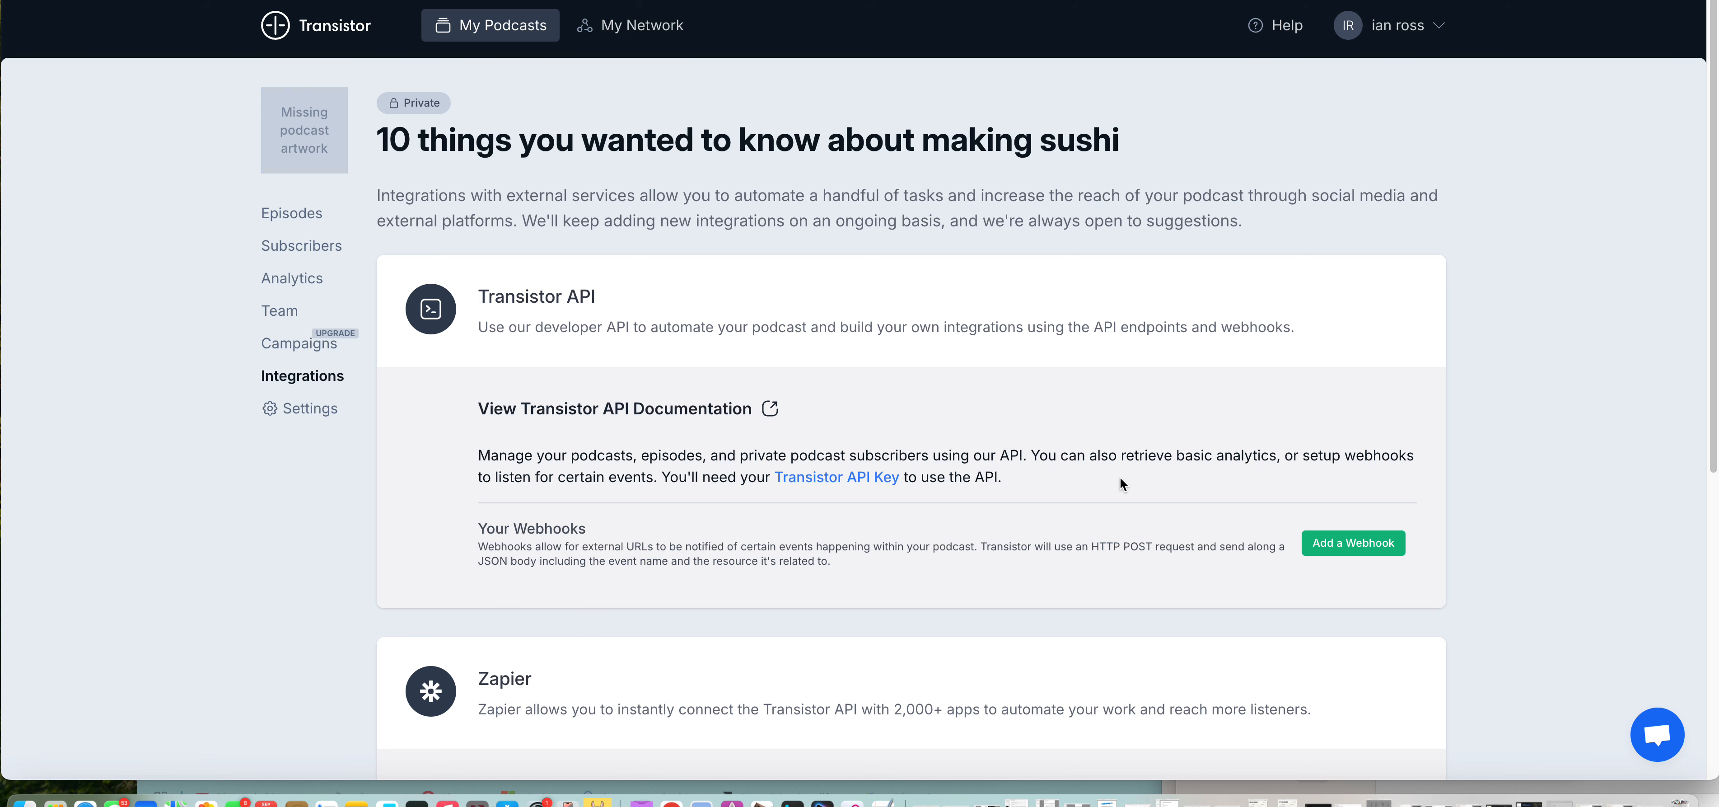
scroll(1120, 477, "down", 10)
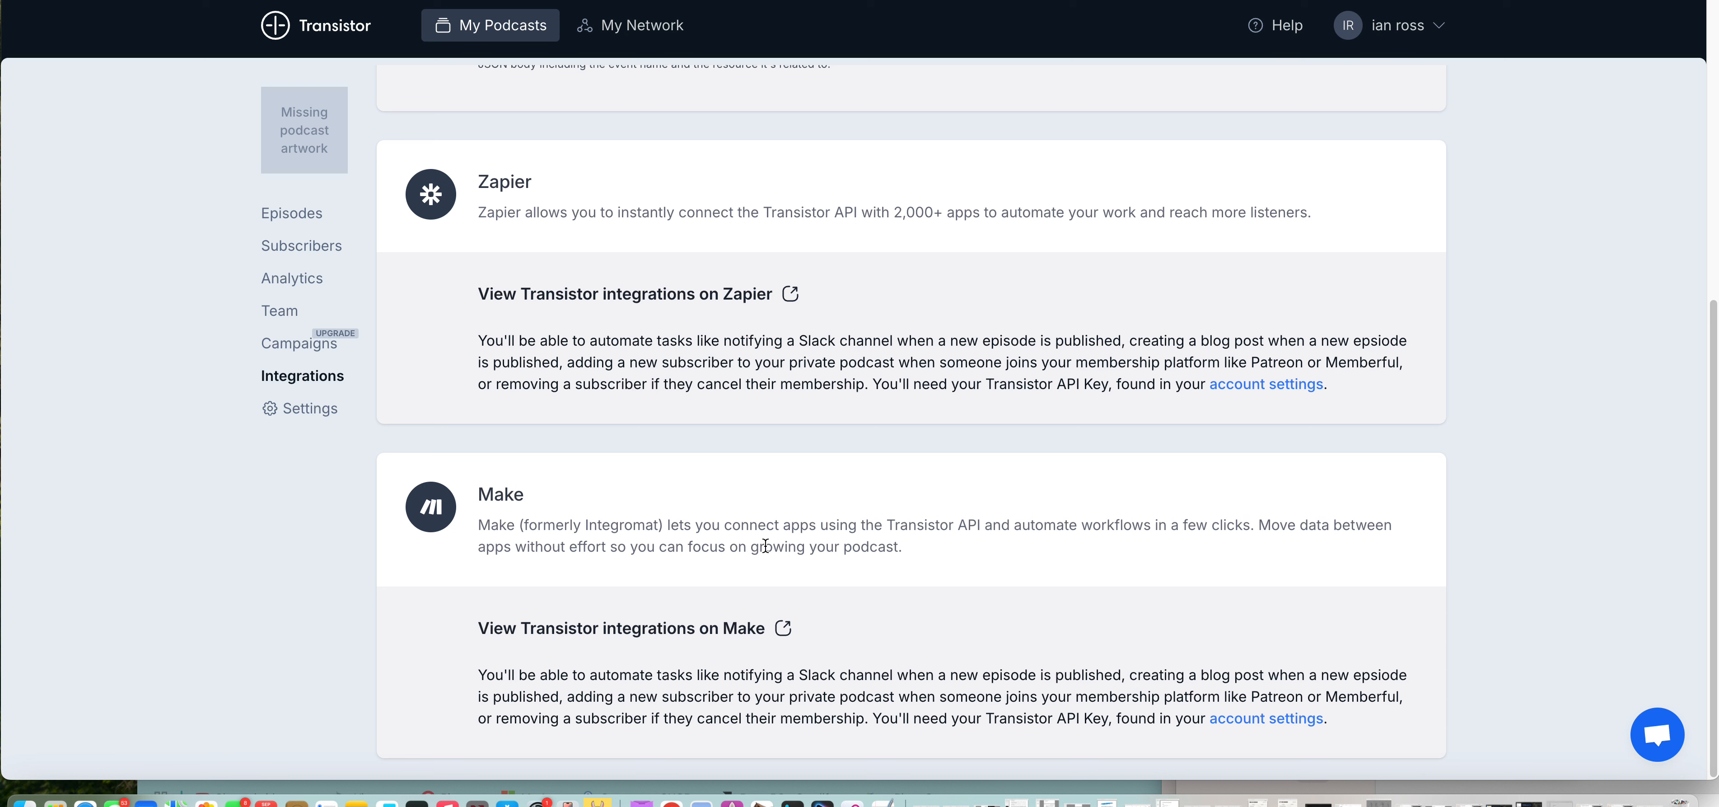
scroll(770, 519, "up", 2)
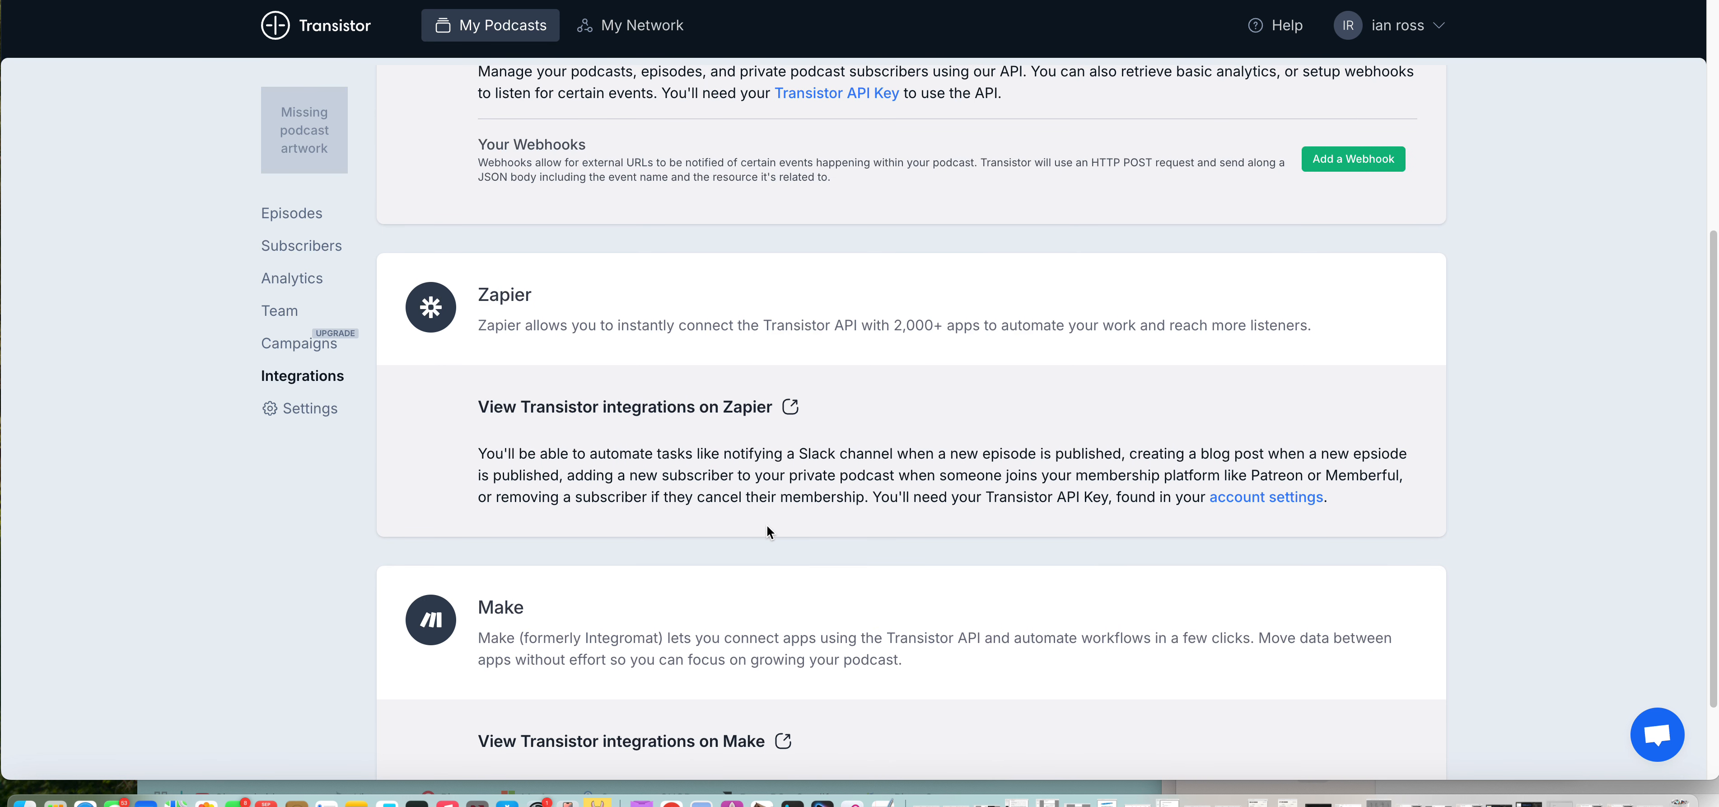
scroll(677, 449, "down", 2)
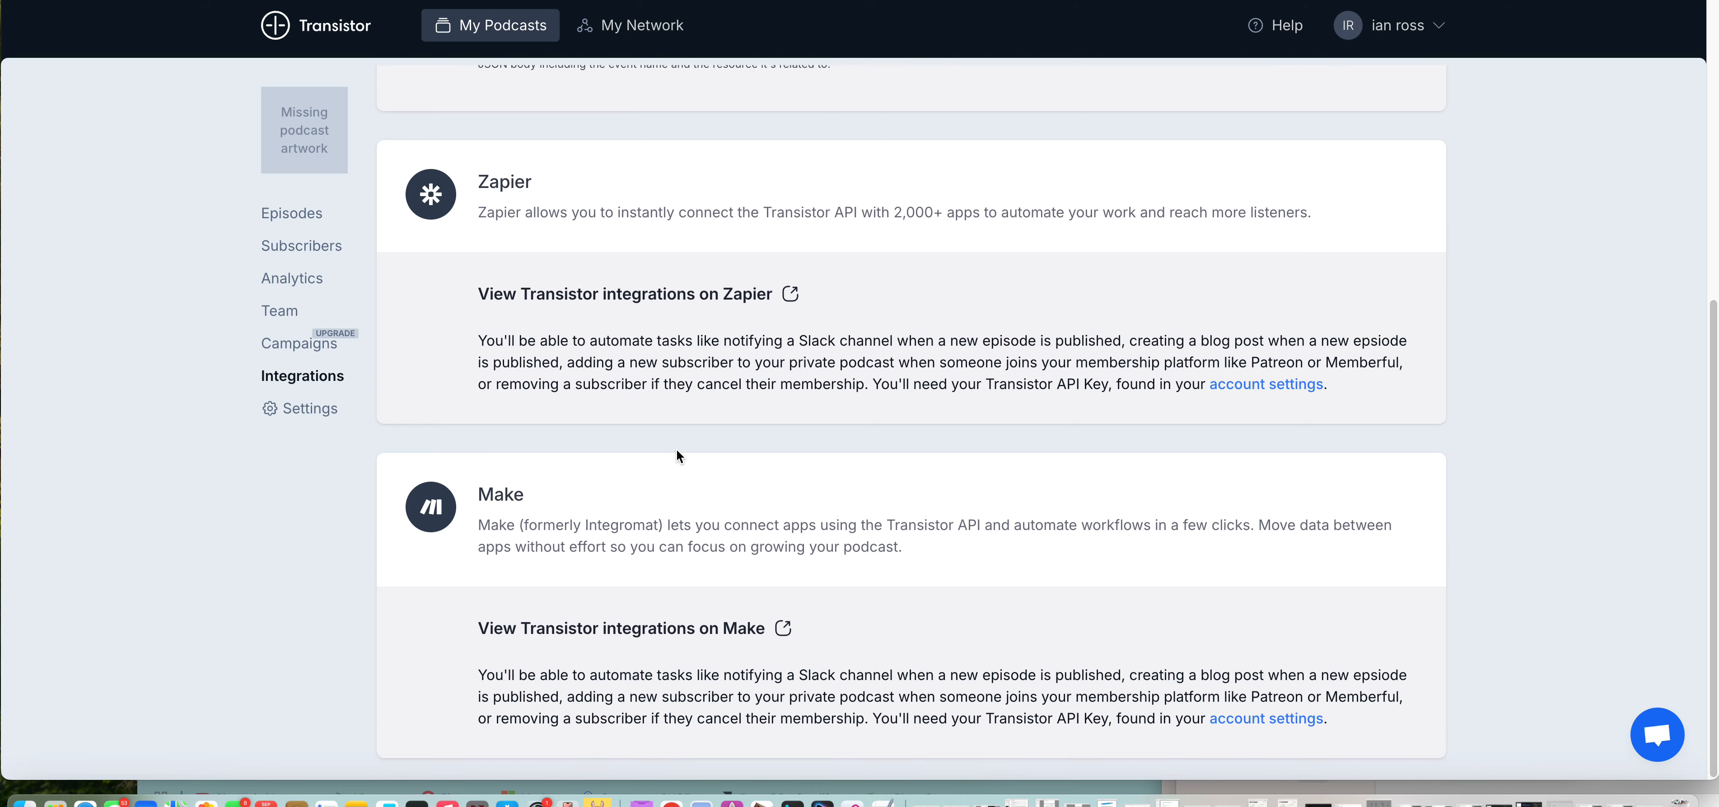
scroll(689, 471, "up", 6)
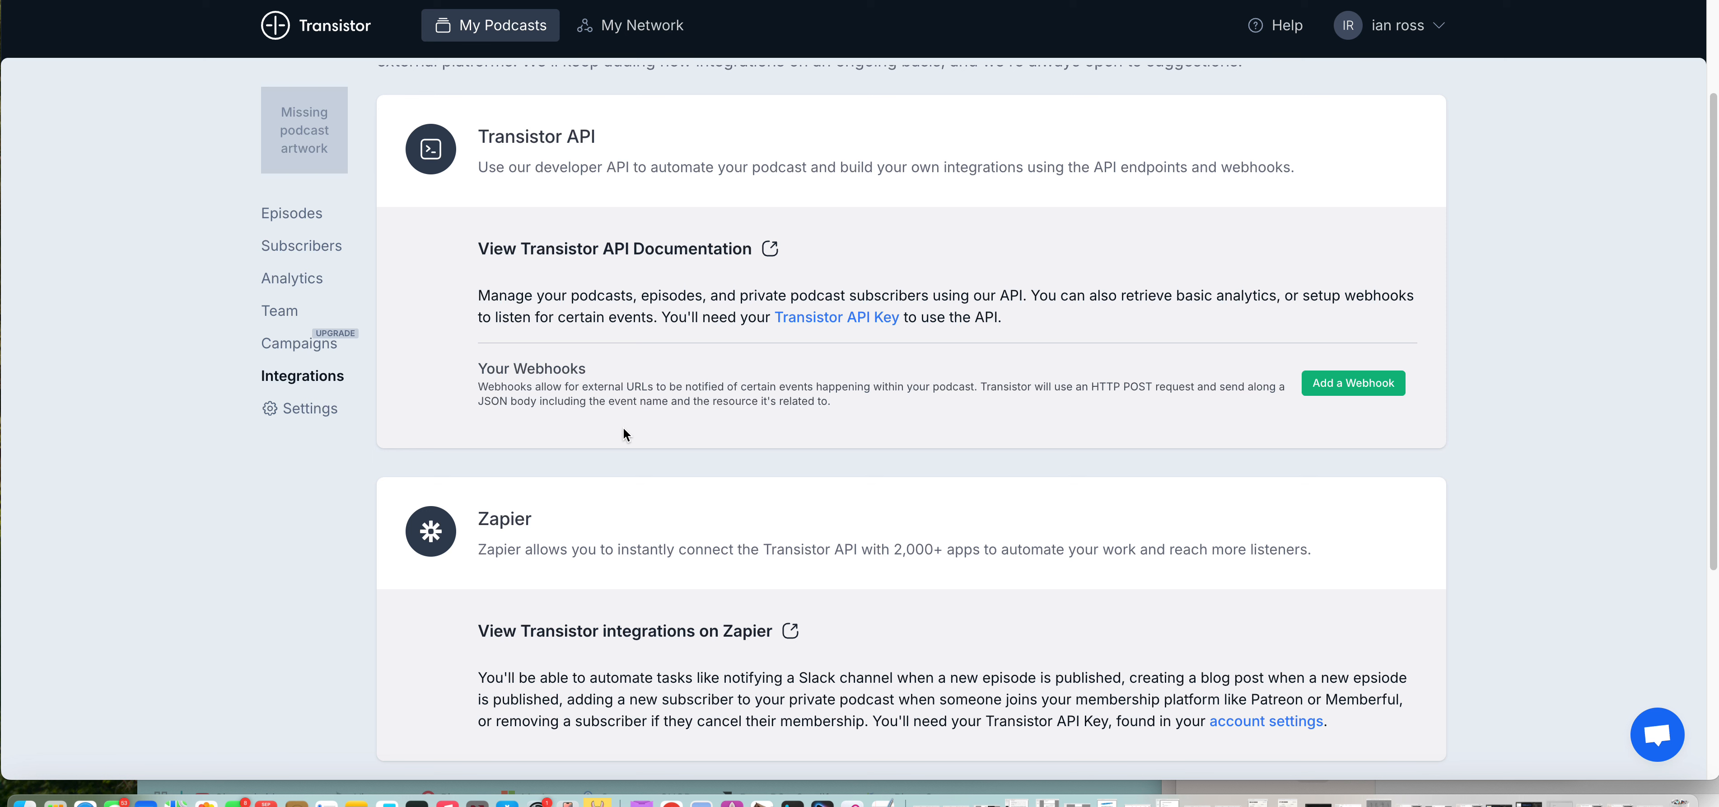
left_click(302, 217)
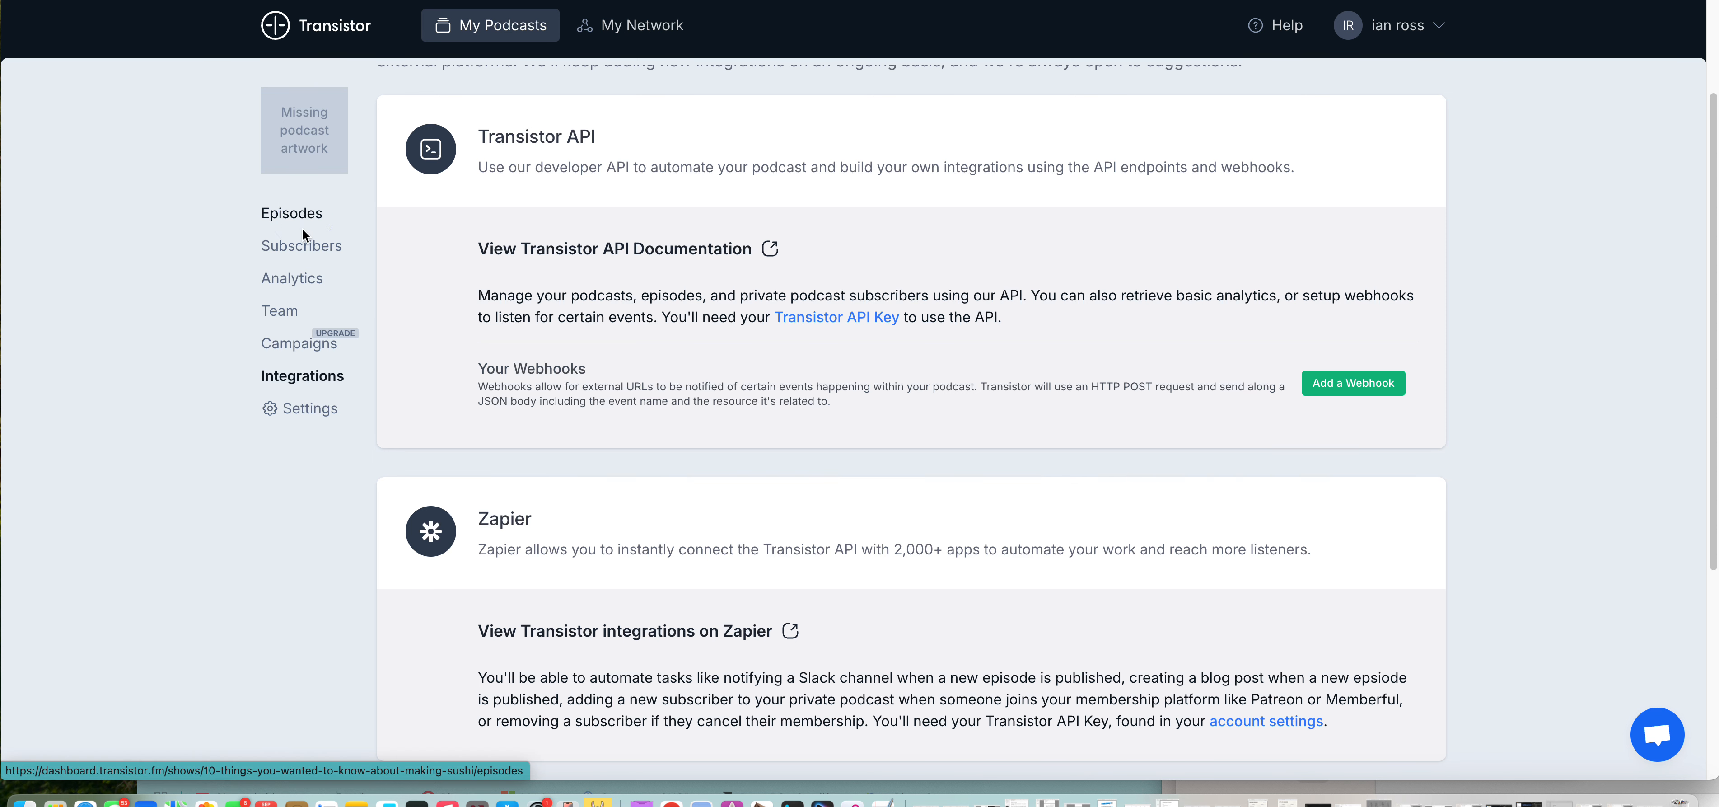